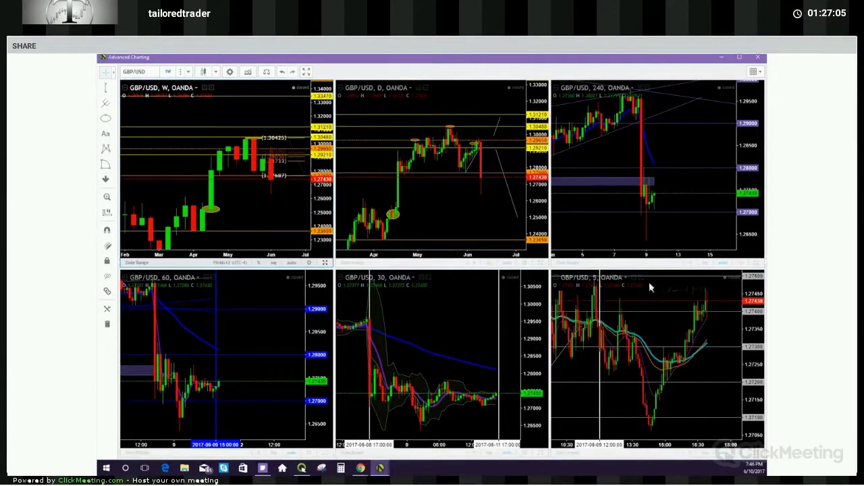
- Enlarge the weekly GBP/USD chart and rescale its price axis to examine the recent candles against the horizontal levels and retracement
left_click_drag(748, 283, 748, 324)
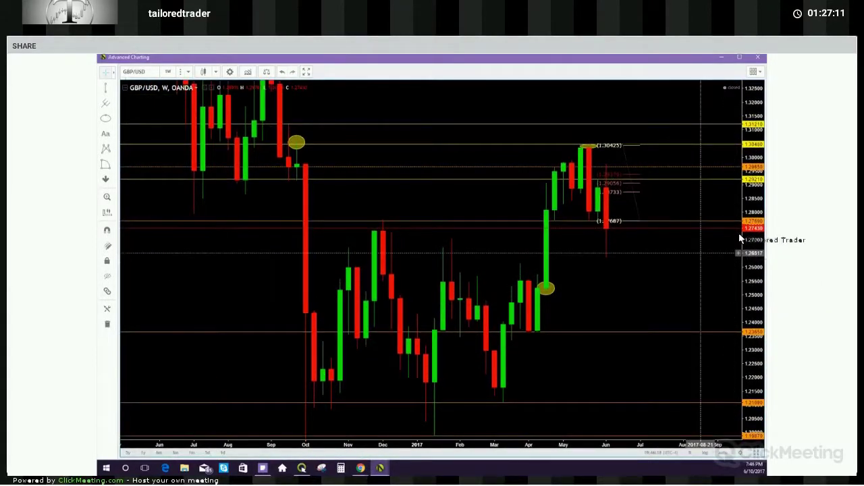
left_click_drag(694, 268, 631, 273)
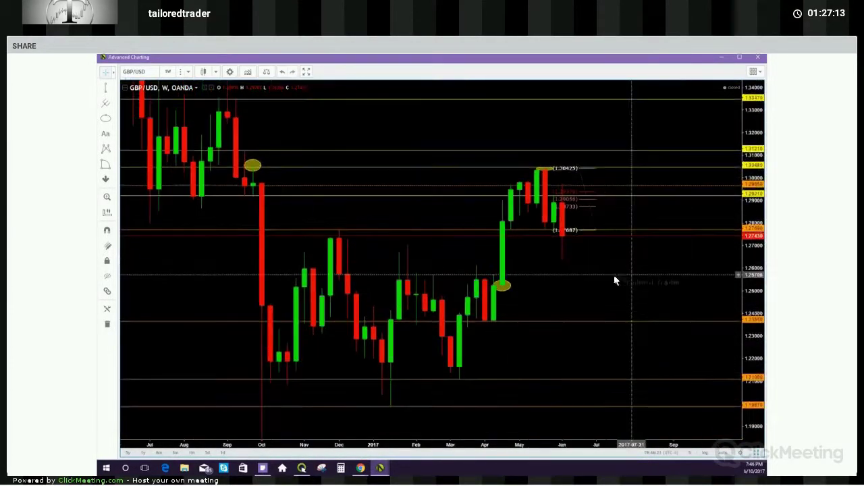
left_click(578, 233)
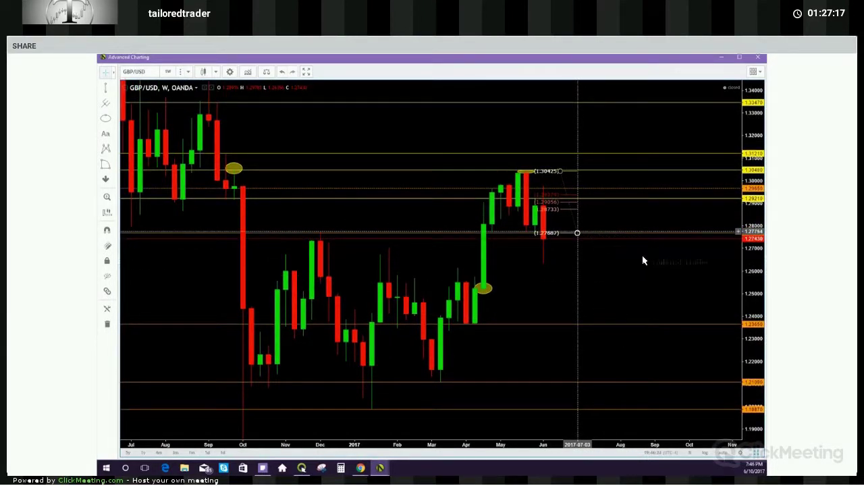
left_click(698, 268)
left_click_drag(752, 268, 753, 311)
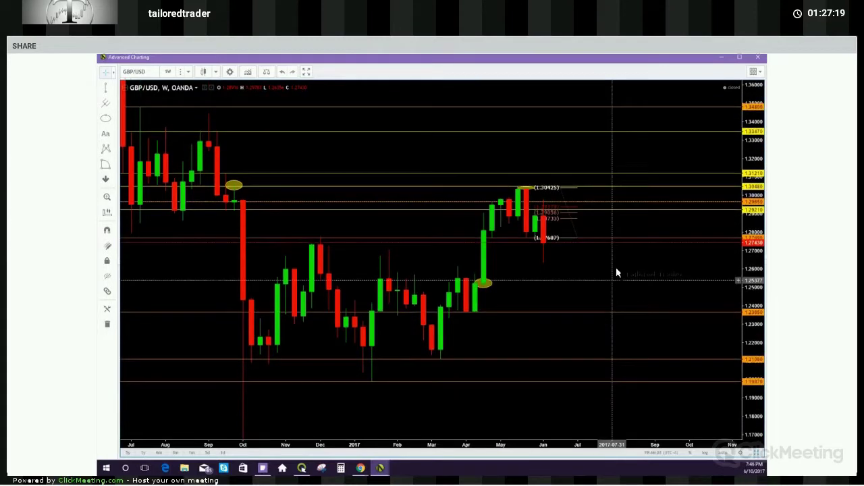
left_click_drag(614, 280, 665, 294)
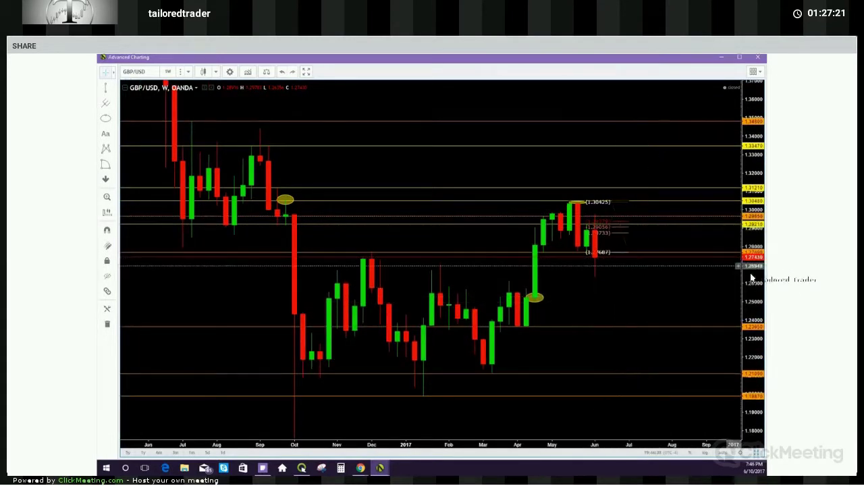
left_click_drag(751, 278, 751, 297)
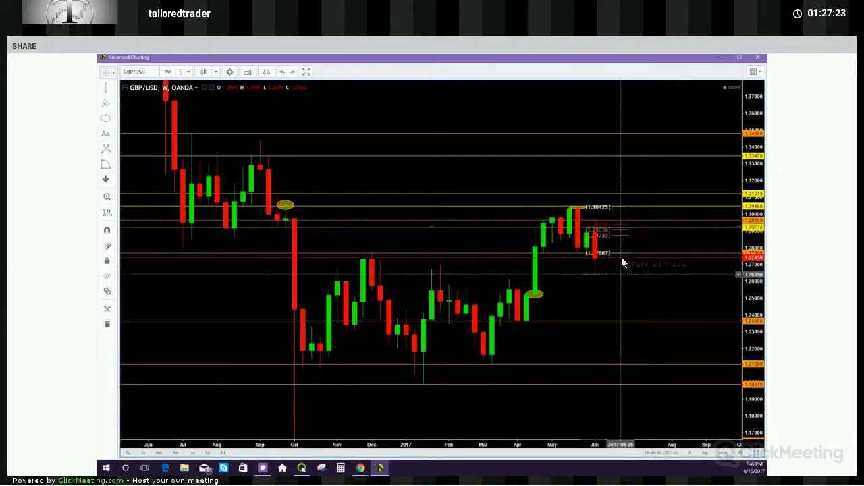
scroll(597, 275, "down", 1)
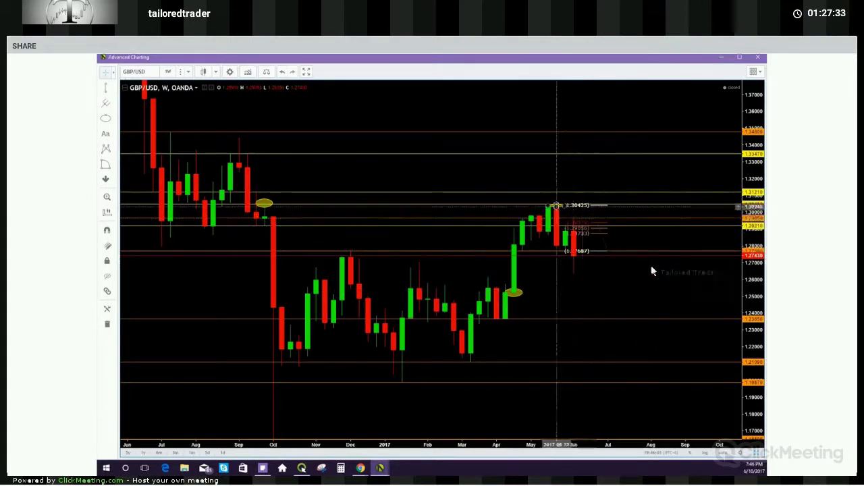
left_click(582, 234)
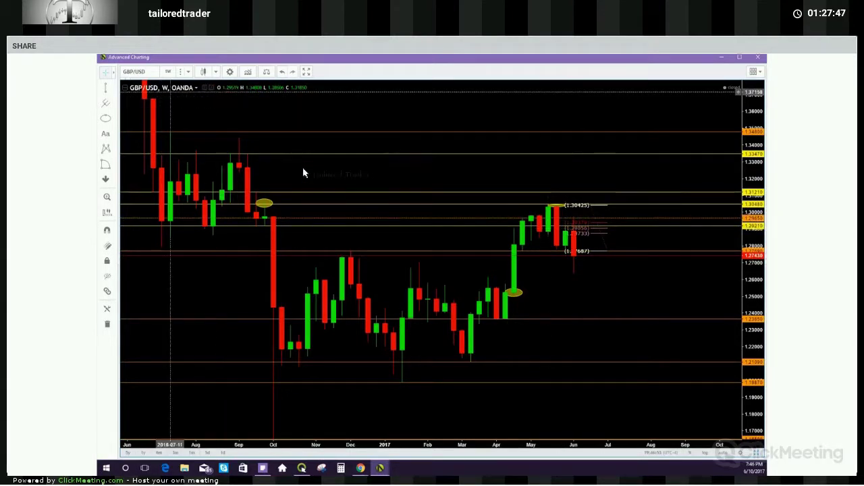
- Examine the weekly candles from the 2016 decline through June 2017 around the marked highs and the retracement levels
scroll(579, 271, "up", 2)
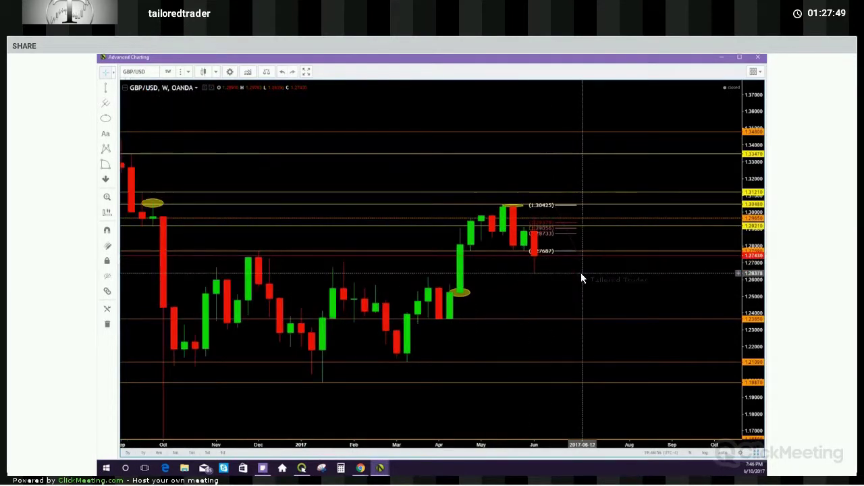
scroll(581, 273, "down", 3)
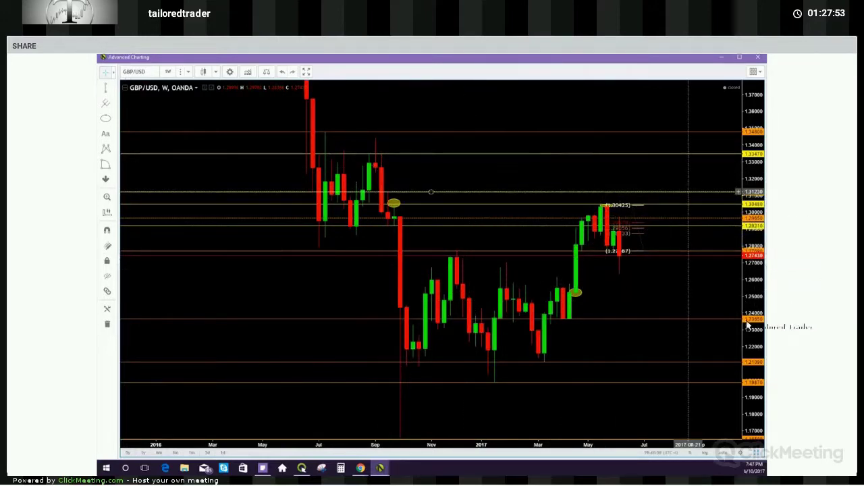
left_click_drag(747, 326, 751, 352)
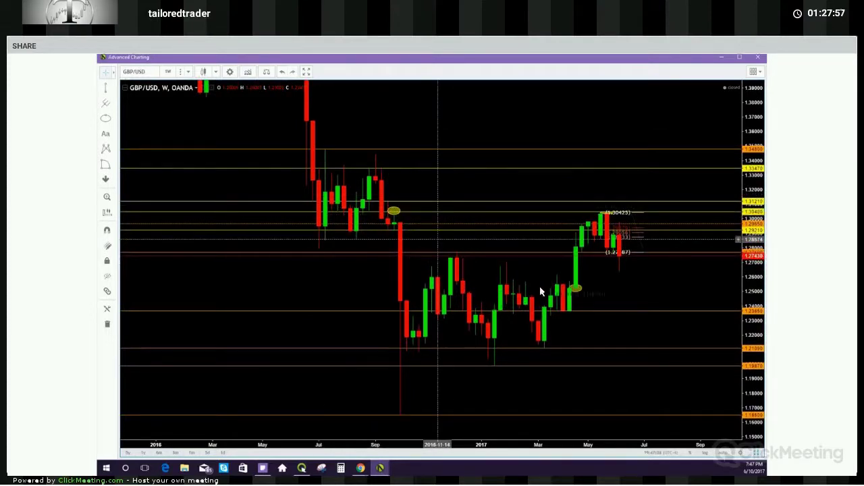
scroll(573, 235, "up", 3)
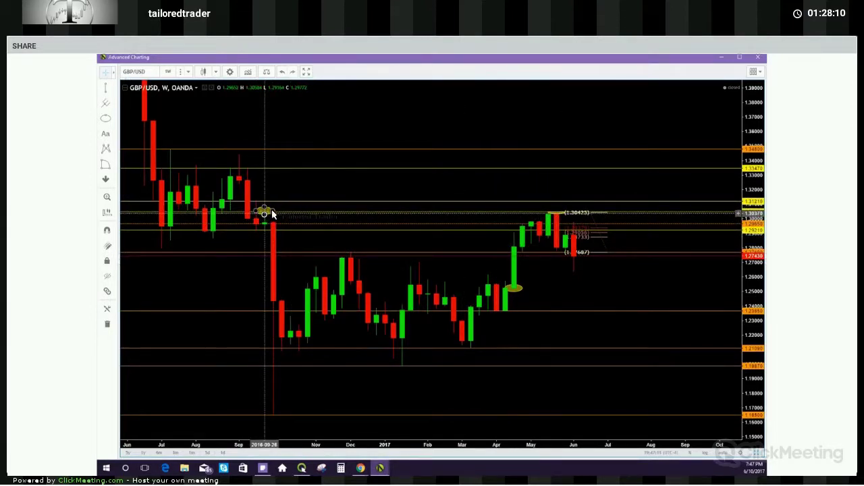
left_click_drag(747, 281, 750, 219)
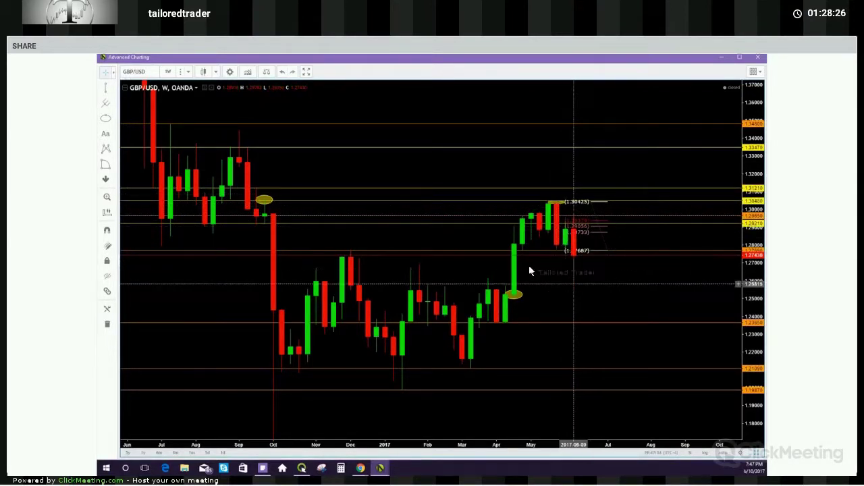
scroll(530, 270, "up", 2)
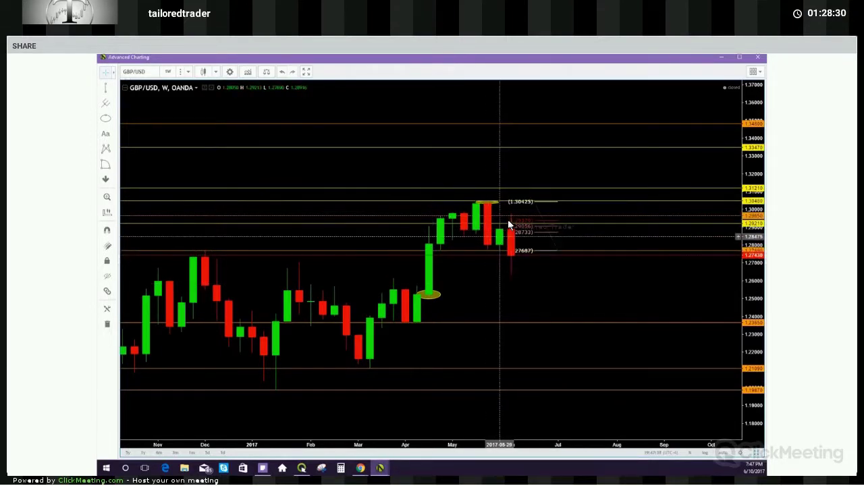
left_click(515, 234)
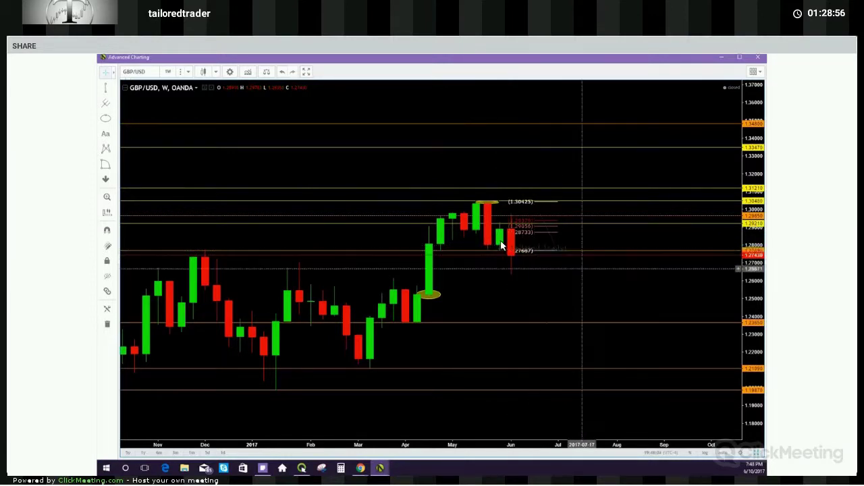
left_click(511, 230)
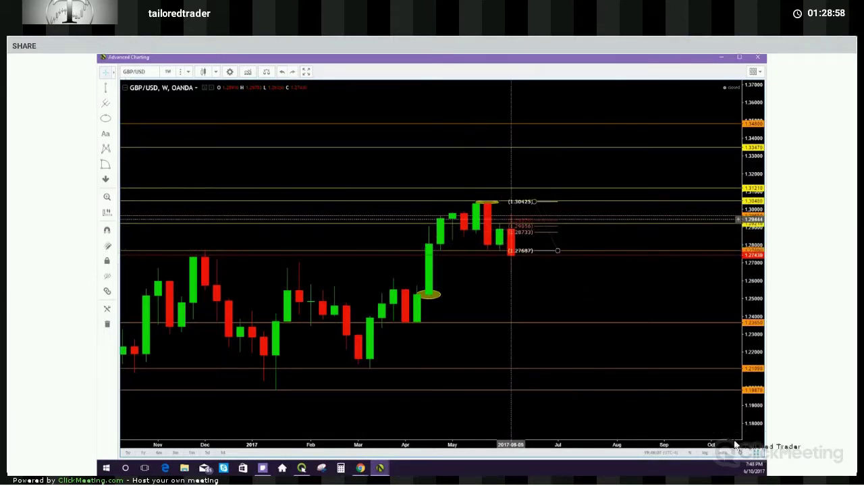
- Switch to the enlarged daily GBP/USD chart and rescale it around the sharp June drop and the two projection lines
left_click(494, 294)
key("alt+Return")
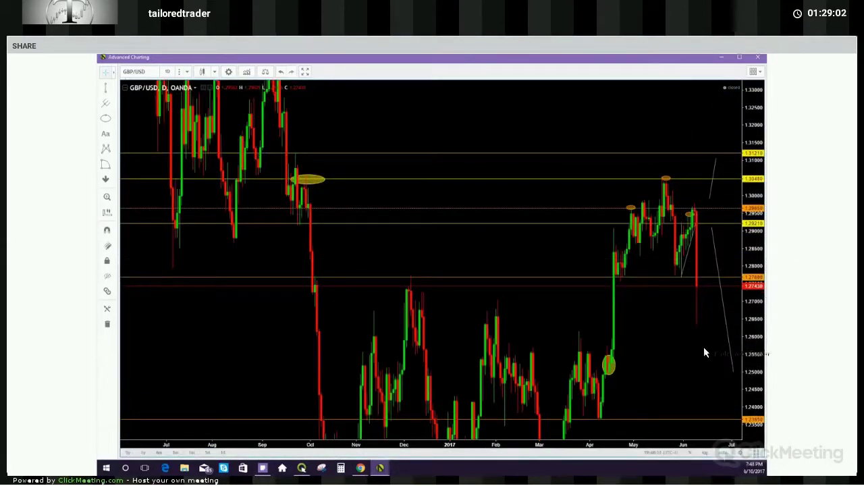
scroll(704, 348, "up", 5)
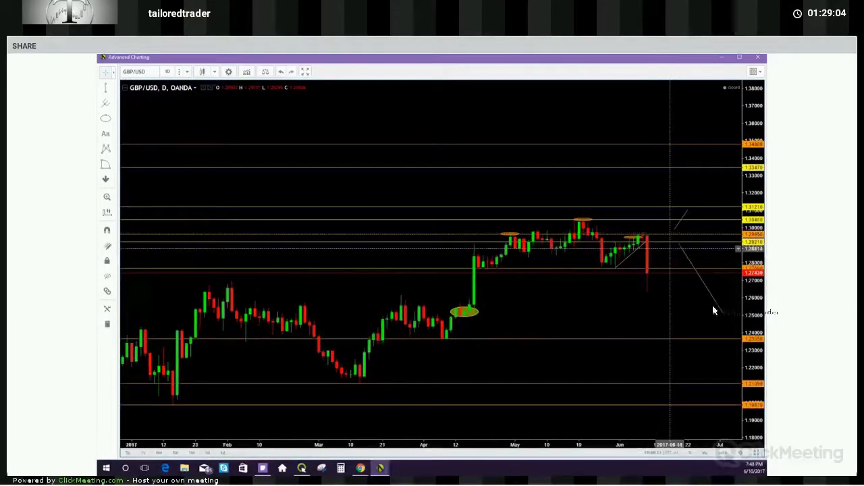
left_click_drag(752, 310, 752, 251)
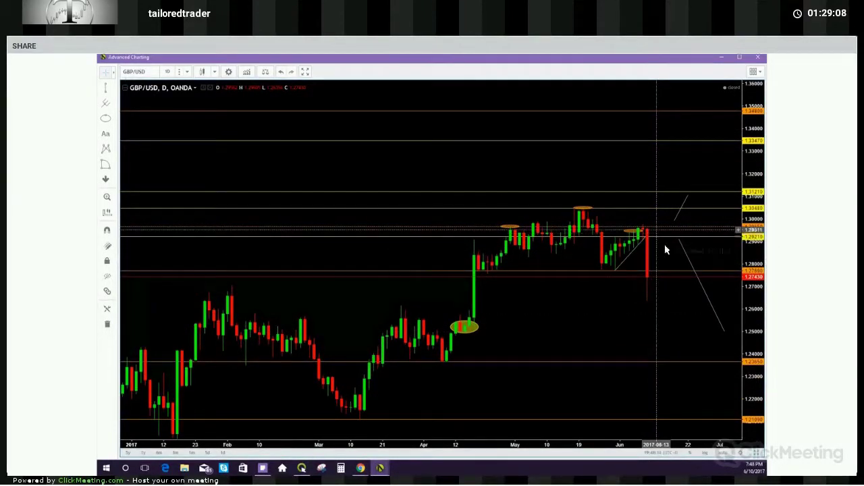
left_click_drag(752, 284, 752, 255)
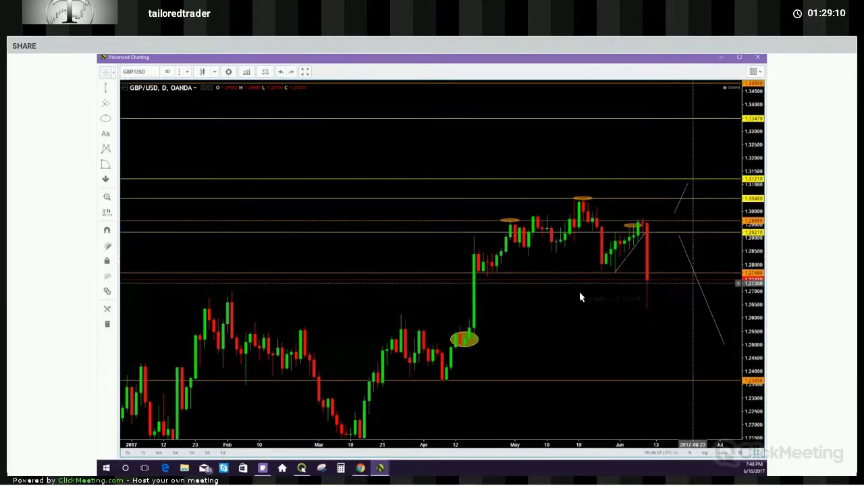
left_click_drag(642, 317, 579, 320)
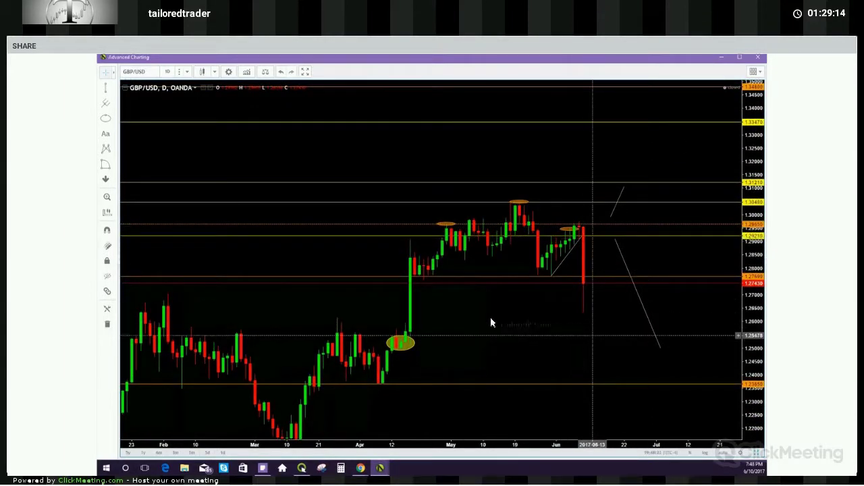
- Examine the daily price history from mid-2016 to June 2017, comparing the marked highs with the horizontal levels
left_click_drag(471, 317, 463, 316)
scroll(488, 314, "down", 3)
left_click_drag(751, 241, 746, 266)
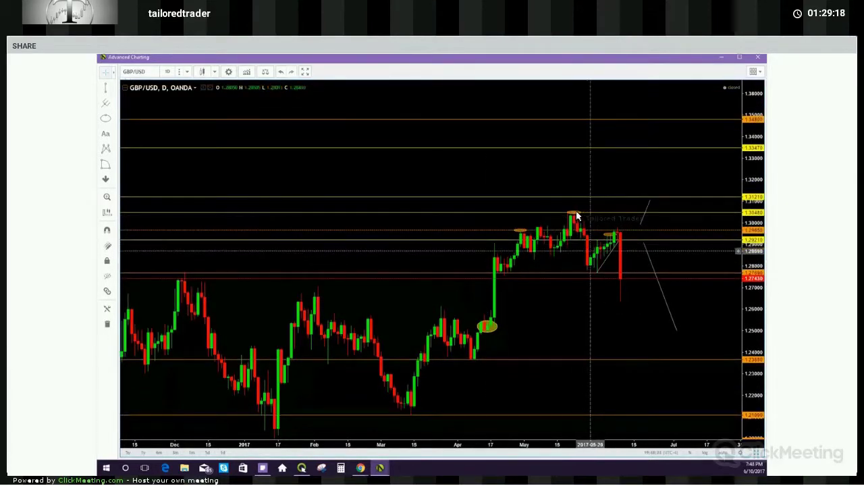
left_click(600, 241)
left_click(599, 262)
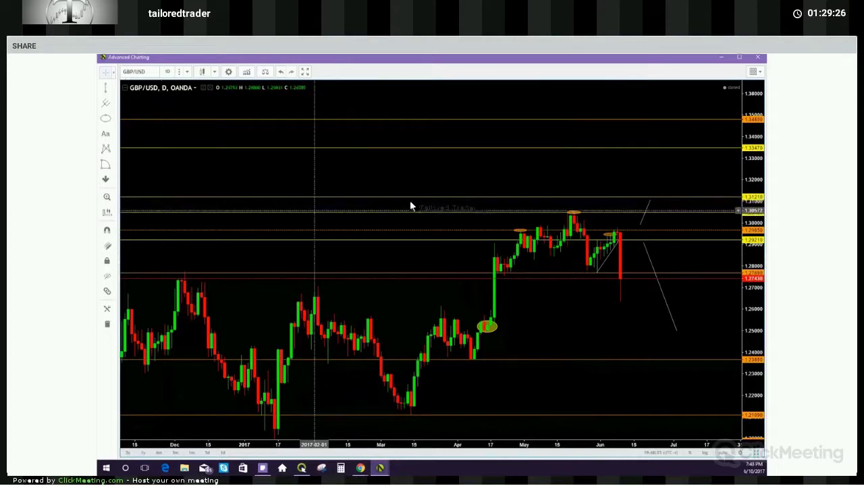
left_click_drag(493, 225, 540, 225)
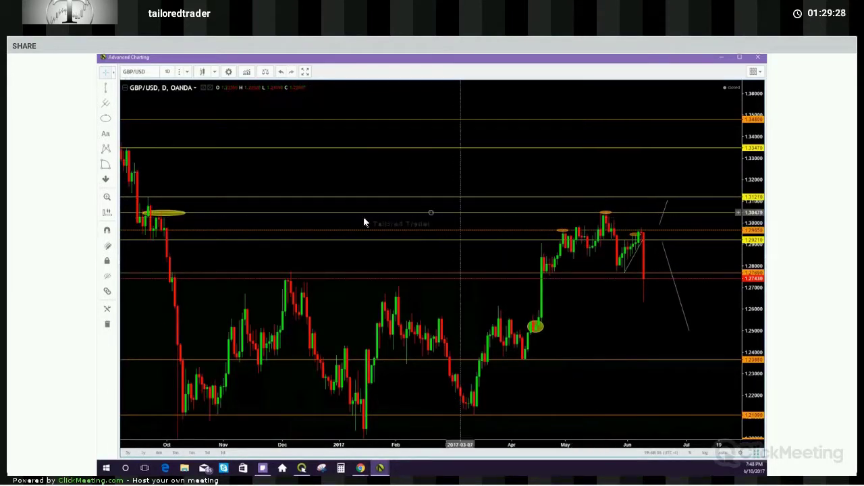
scroll(363, 216, "down", 3)
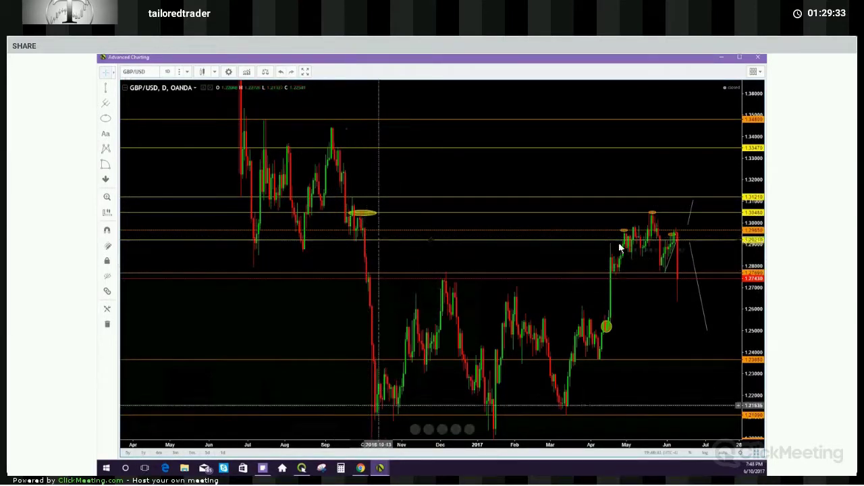
scroll(663, 255, "up", 5)
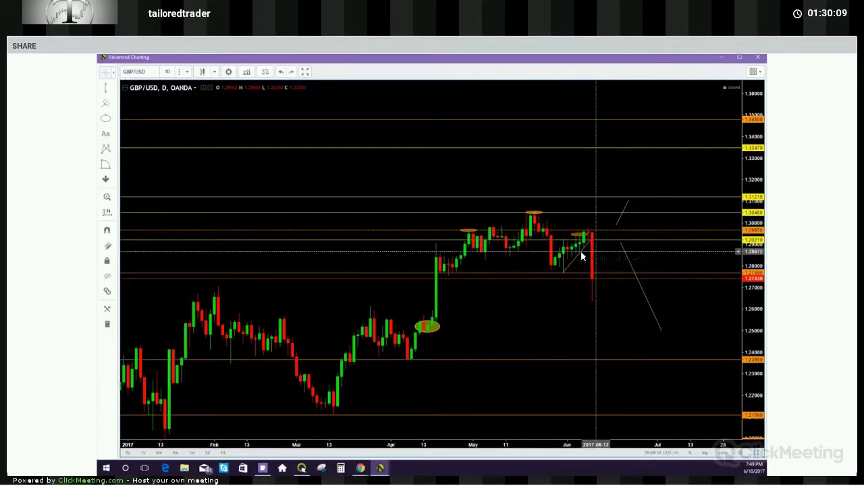
- Reshape the rising projection line to run from about 1.300 to 1.315 and move the falling line's start to about 1.290
left_click(615, 222)
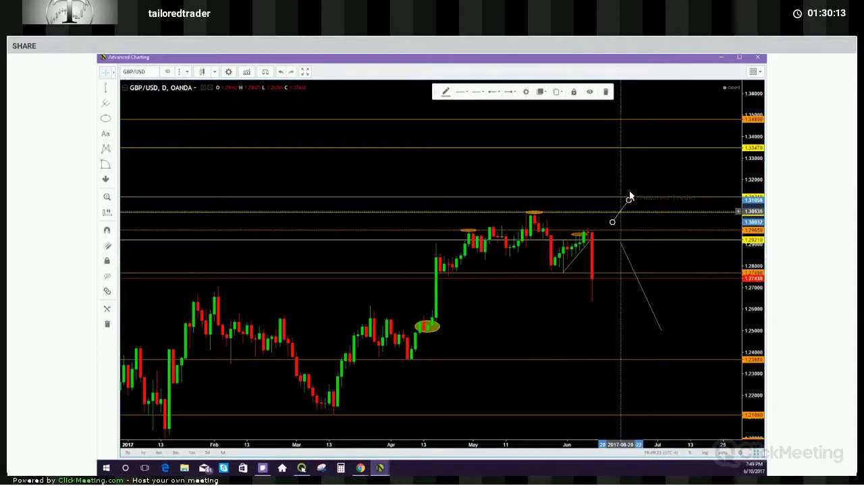
left_click_drag(630, 192, 618, 201)
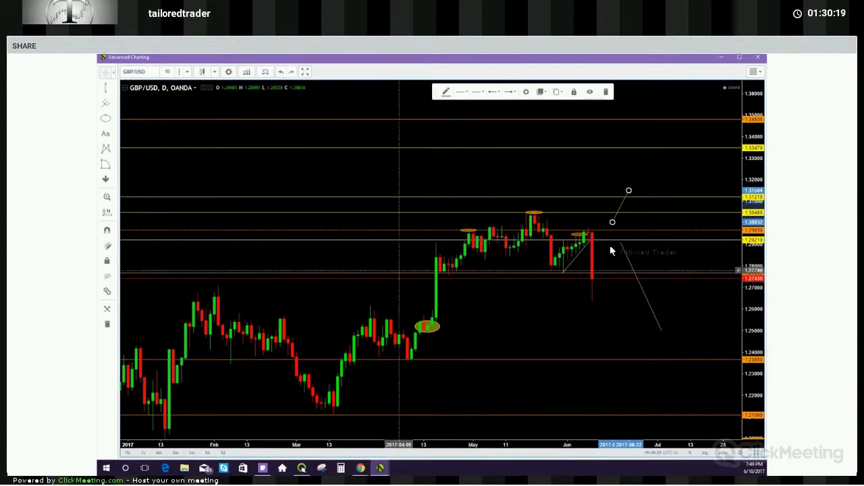
left_click_drag(620, 242, 613, 243)
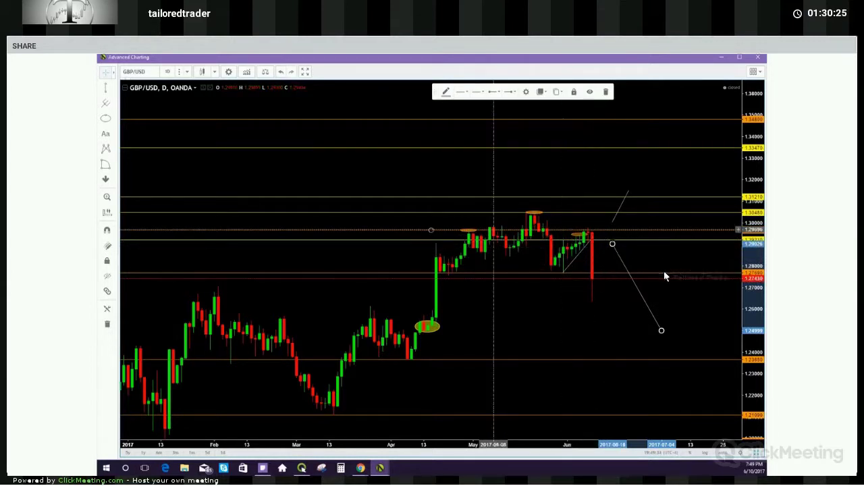
- Move and stretch the yellow April ellipse over the late-May decline, from about 1.305 down to 1.277
left_click(436, 327)
left_click_drag(538, 254, 555, 273)
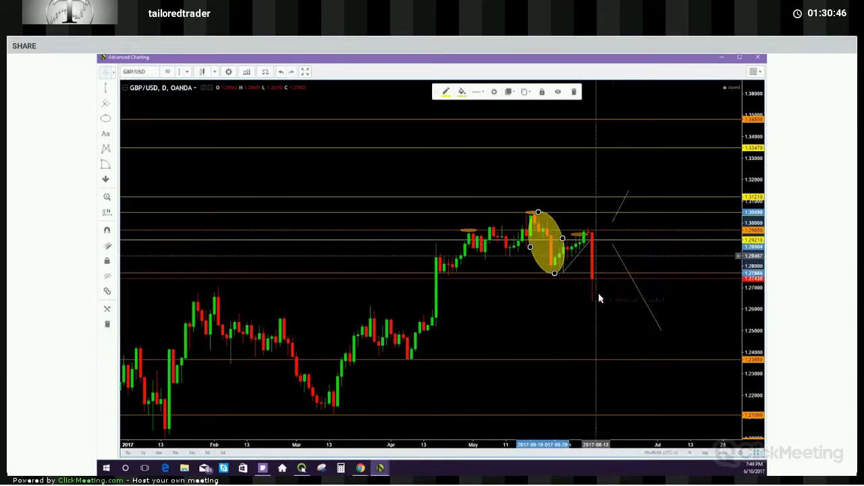
- Compare the highlighted late-May decline on the daily chart with the June drop and the earlier price swings
scroll(626, 300, "down", 1)
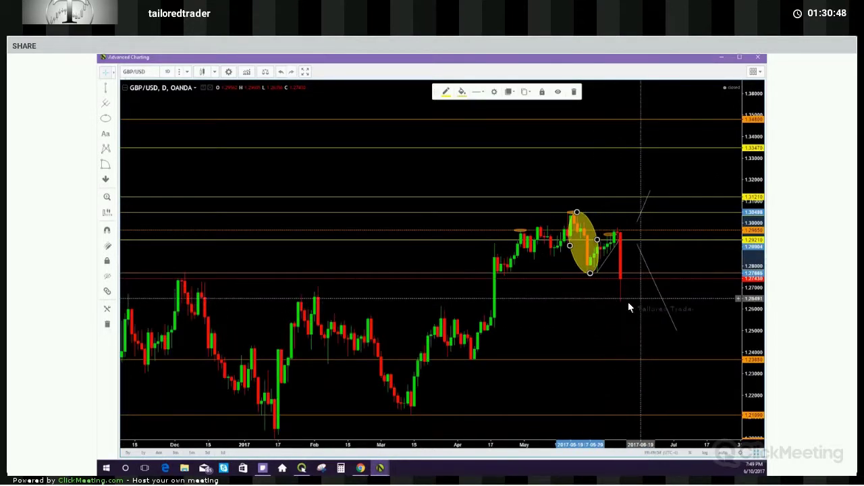
scroll(642, 297, "down", 2)
scroll(649, 277, "down", 2)
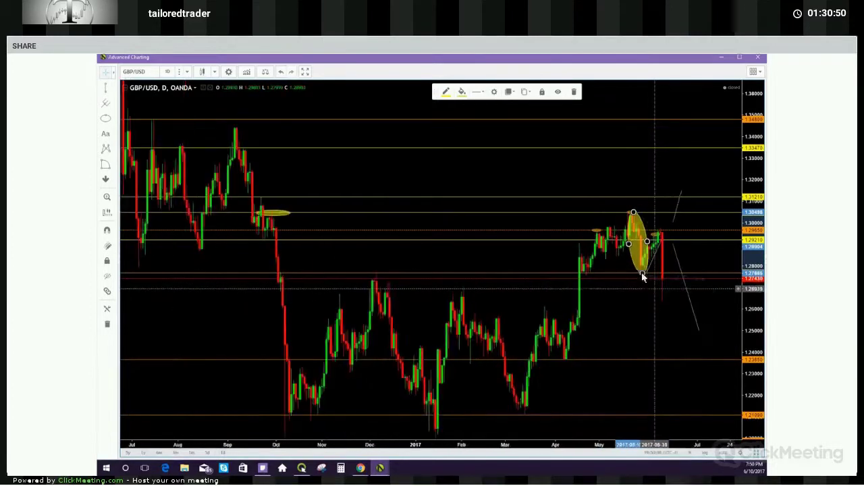
scroll(638, 269, "up", 3)
scroll(620, 254, "up", 1)
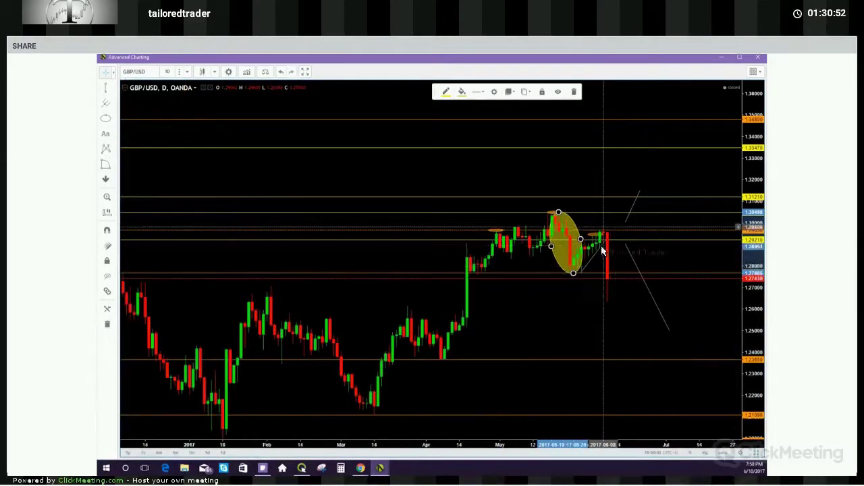
scroll(579, 243, "up", 2)
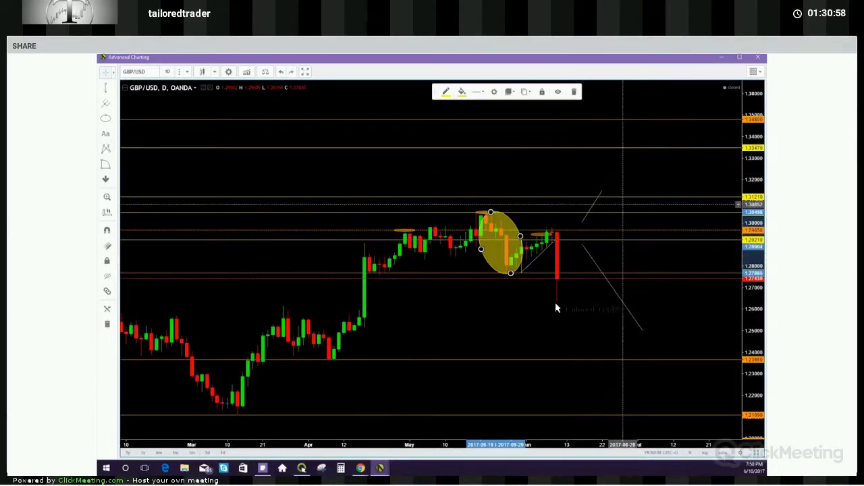
scroll(551, 310, "down", 1)
scroll(549, 307, "down", 1)
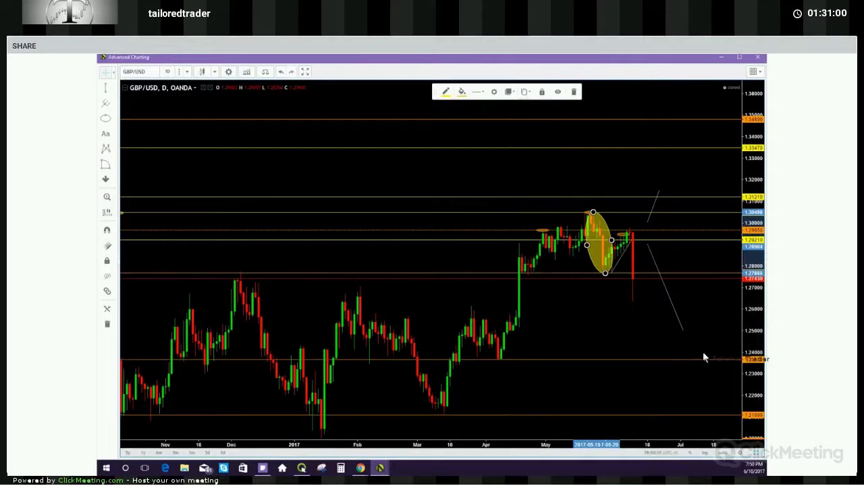
- Examine the late-May decline and the June drop on the daily chart against the earlier swings and horizontal levels
scroll(523, 292, "down", 1)
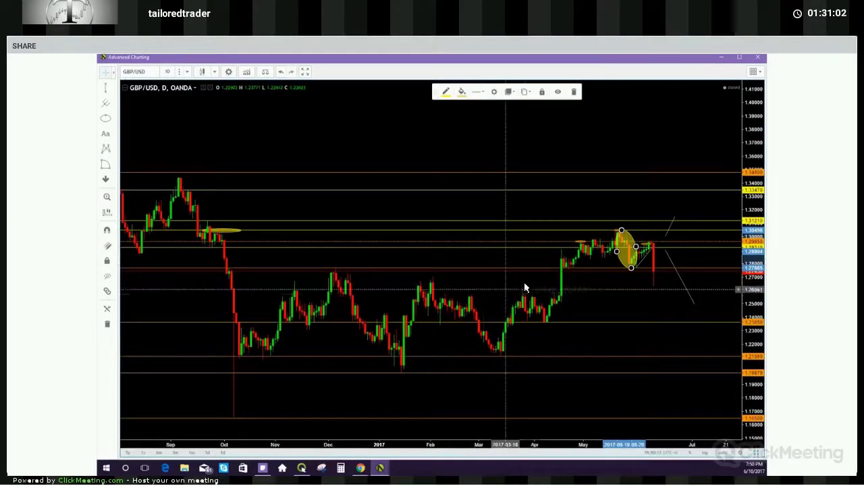
scroll(682, 297, "up", 1)
scroll(751, 270, "up", 1)
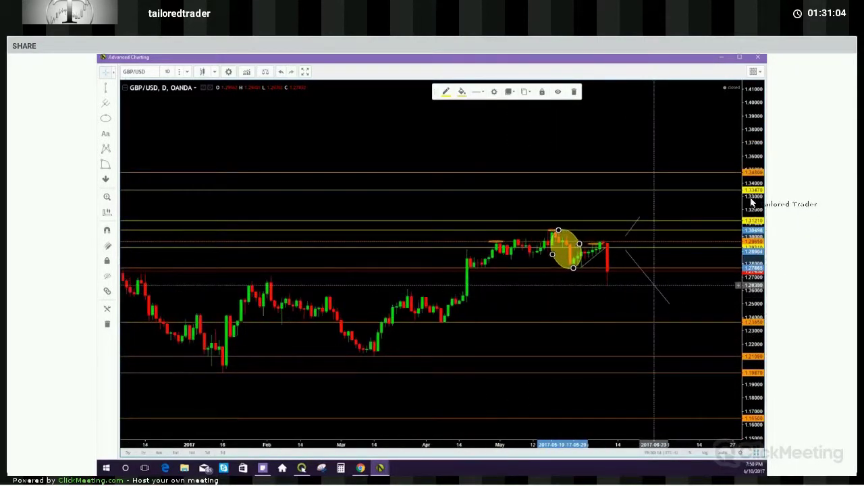
left_click_drag(751, 202, 752, 162)
scroll(613, 308, "up", 1)
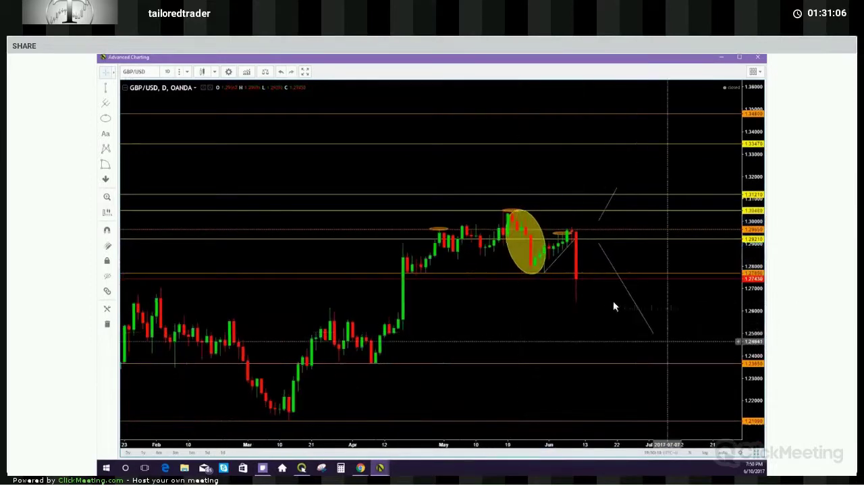
left_click_drag(751, 270, 751, 168)
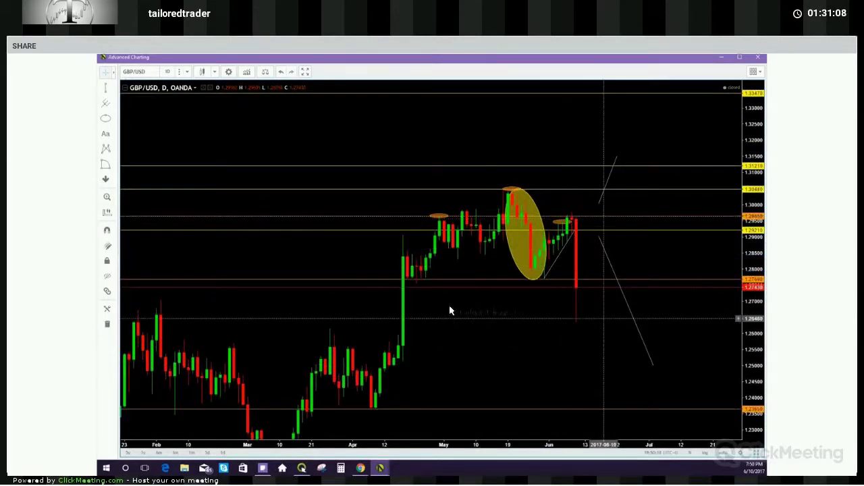
scroll(586, 347, "up", 1)
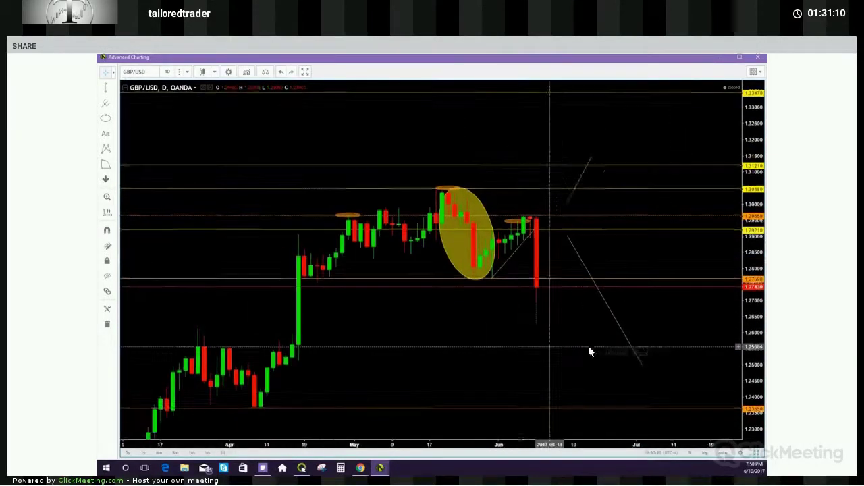
- Raise the falling projection line's start to about 1.292 and move the yellow ellipse to the mid-April candles, shrinking it to about 1.250–1.255
scroll(615, 253, "down", 2)
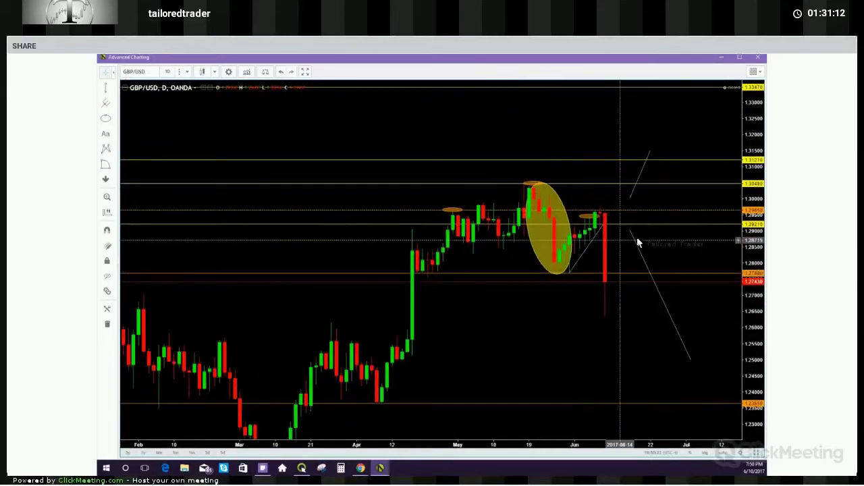
left_click(630, 232)
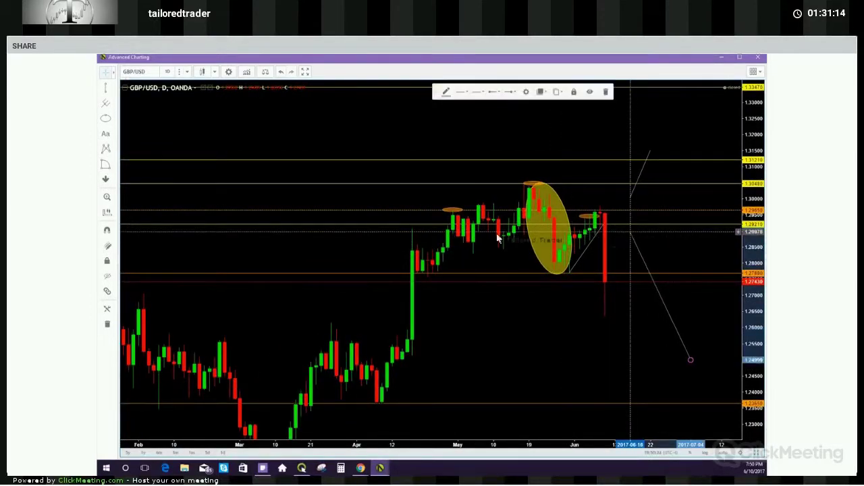
left_click_drag(556, 194, 402, 363)
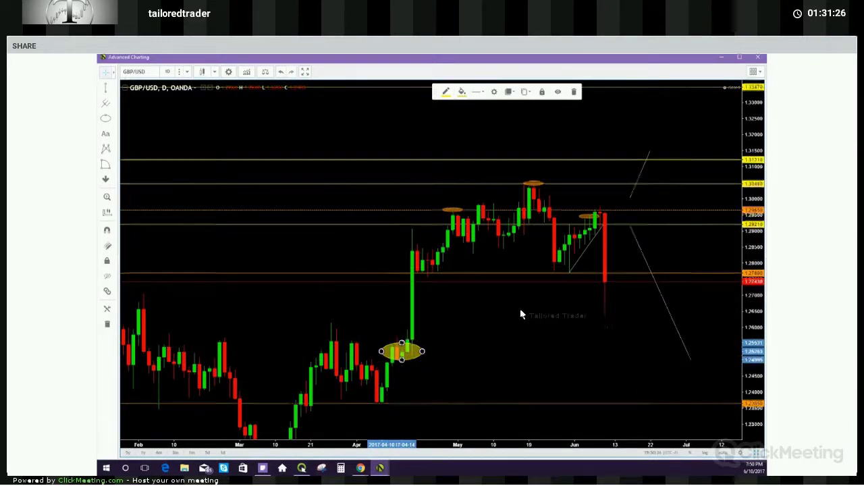
- Examine the daily swings from late 2016 to June 2017, comparing the mid-April ellipse and marked highs with the June drop
left_click_drag(753, 302, 753, 346)
left_click_drag(545, 299, 514, 289)
scroll(537, 335, "down", 4)
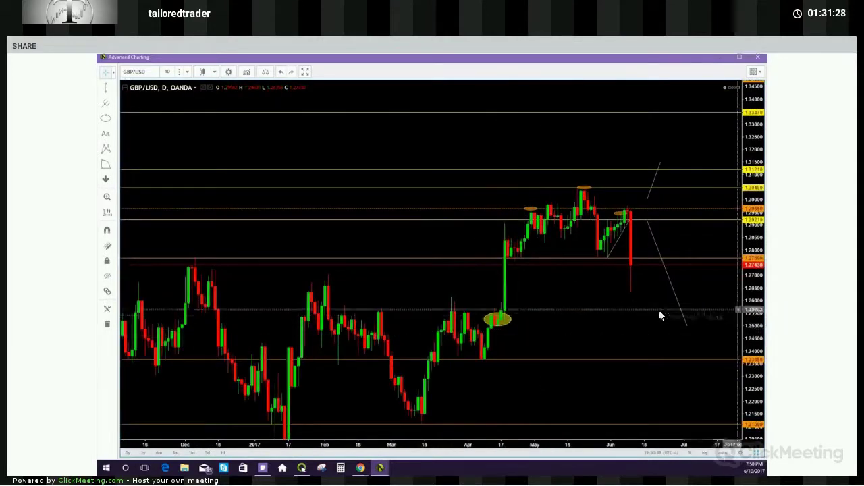
left_click_drag(750, 310, 751, 337)
left_click_drag(546, 304, 505, 304)
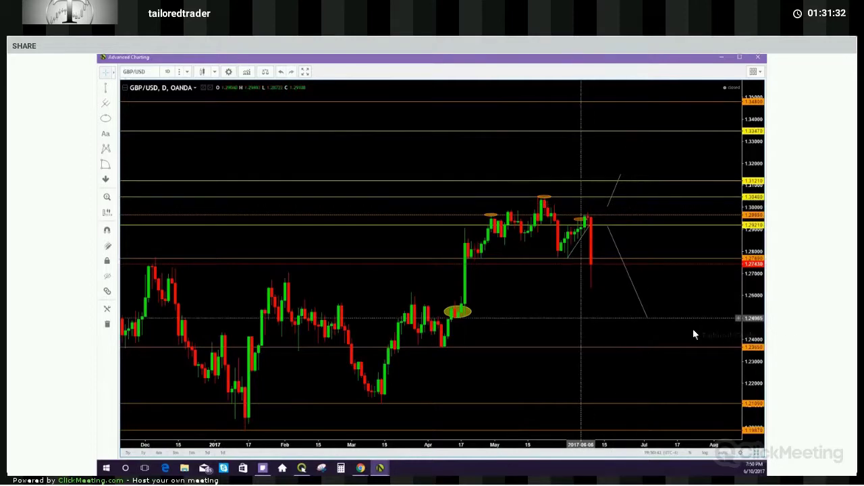
left_click_drag(589, 328, 606, 332)
left_click_drag(758, 326, 759, 318)
scroll(592, 322, "up", 2)
scroll(604, 328, "left", 3)
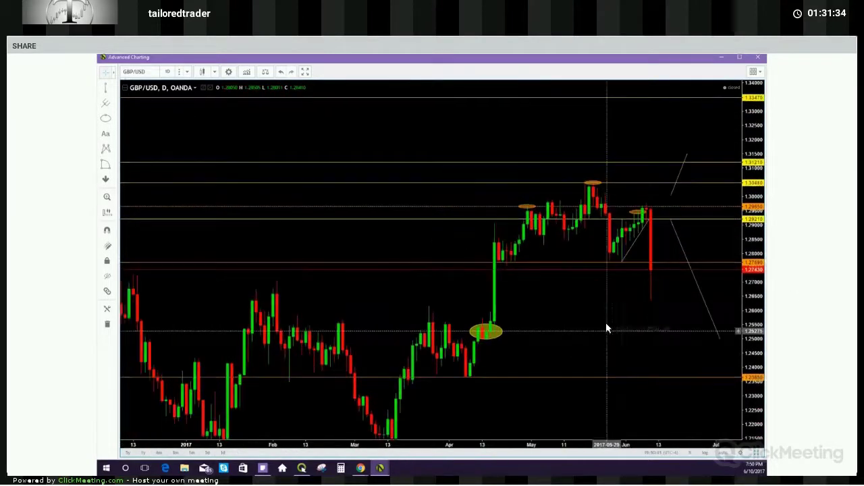
scroll(597, 324, "up", 2)
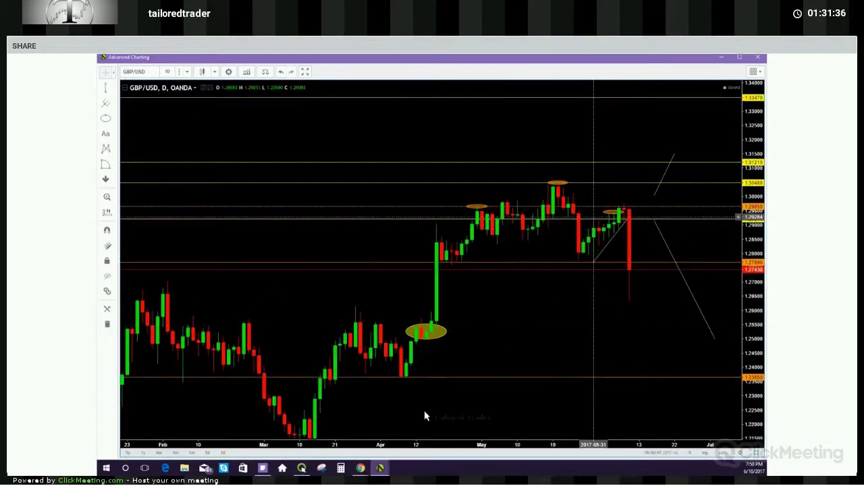
left_click(380, 468)
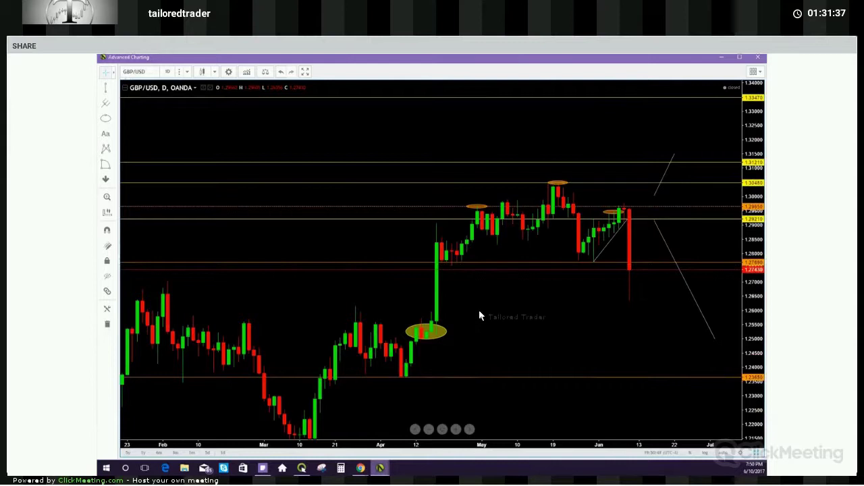
left_click(496, 243)
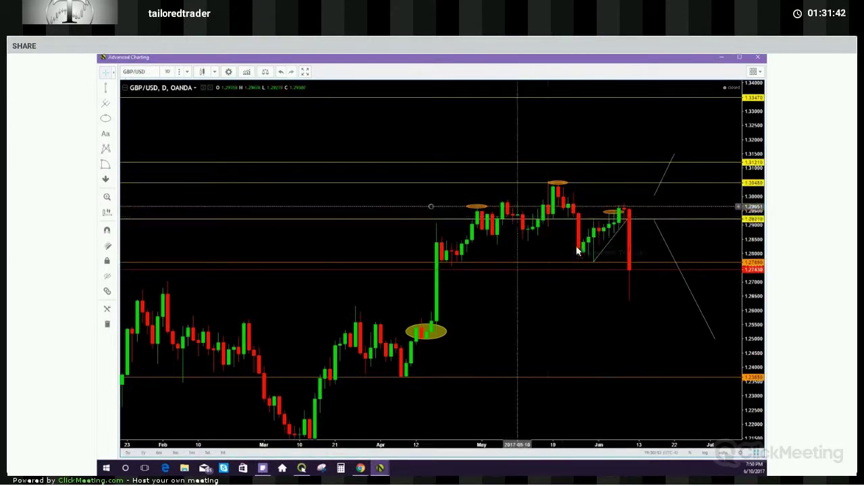
scroll(576, 243, "up", 2)
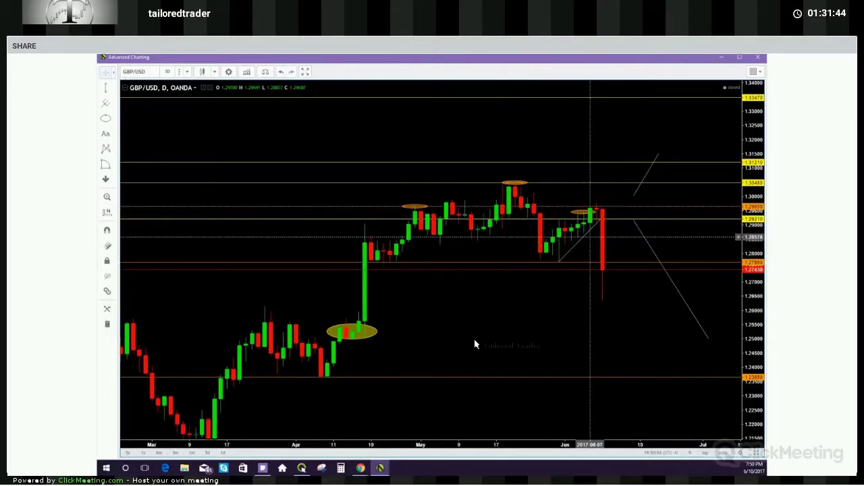
- Bring up the separate 30-minute chart, switch it from USD/JPY to GBP/USD and narrow its window slightly
mouse_move(379, 466)
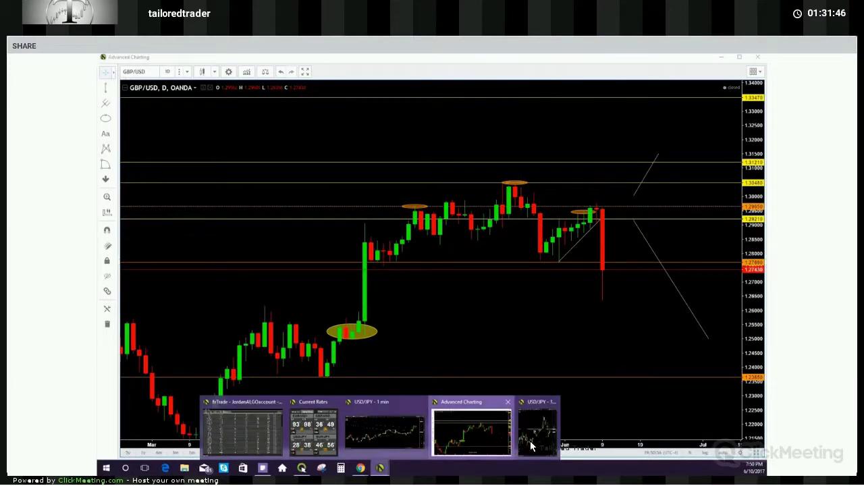
mouse_move(530, 441)
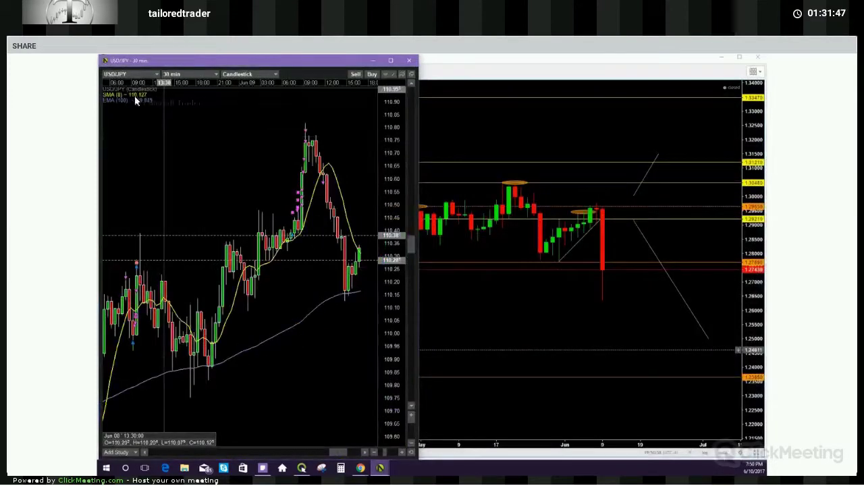
left_click(135, 74)
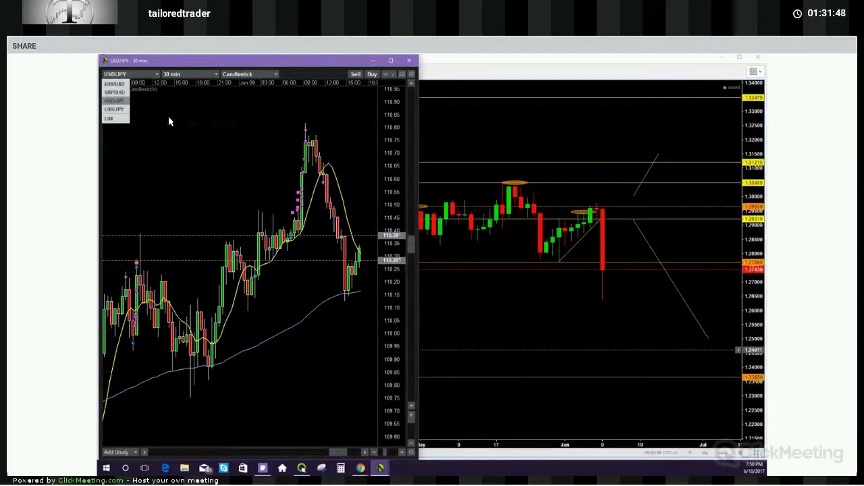
left_click_drag(417, 227, 408, 230)
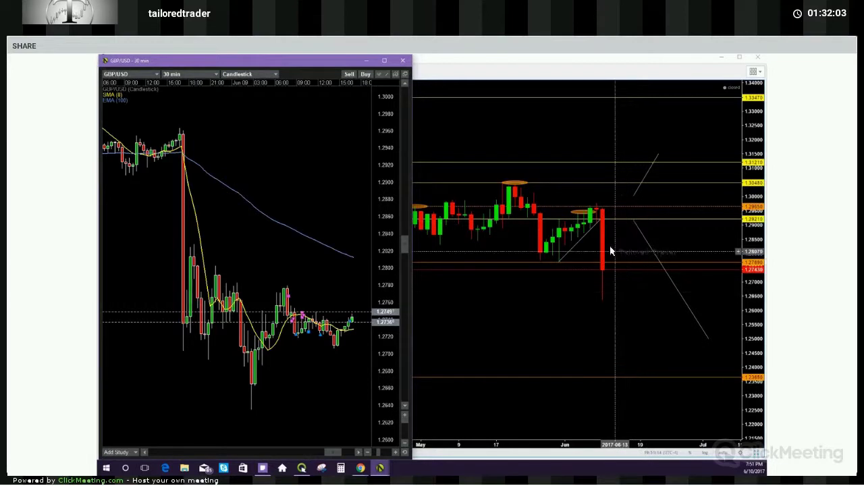
- Compare the GBP/USD 30-minute sell-off with the June drop on the daily chart, ending on the daily chart window
left_click_drag(618, 228, 638, 262)
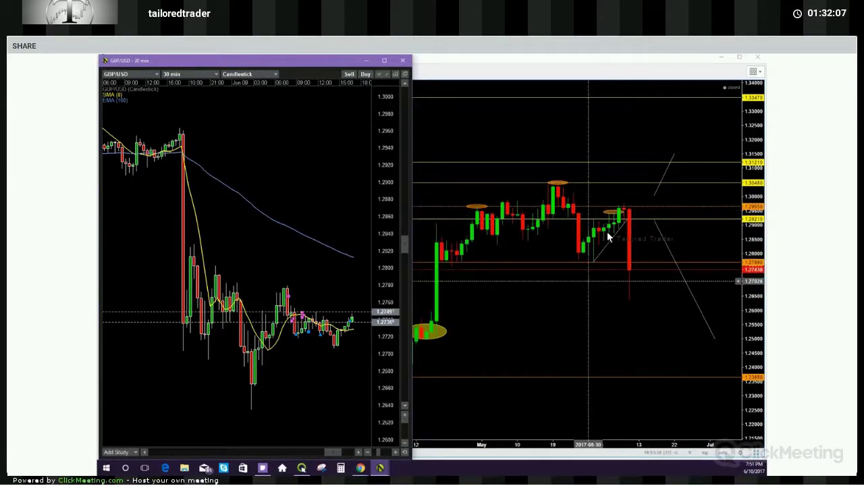
scroll(607, 240, "up", 2)
scroll(600, 211, "down", 2)
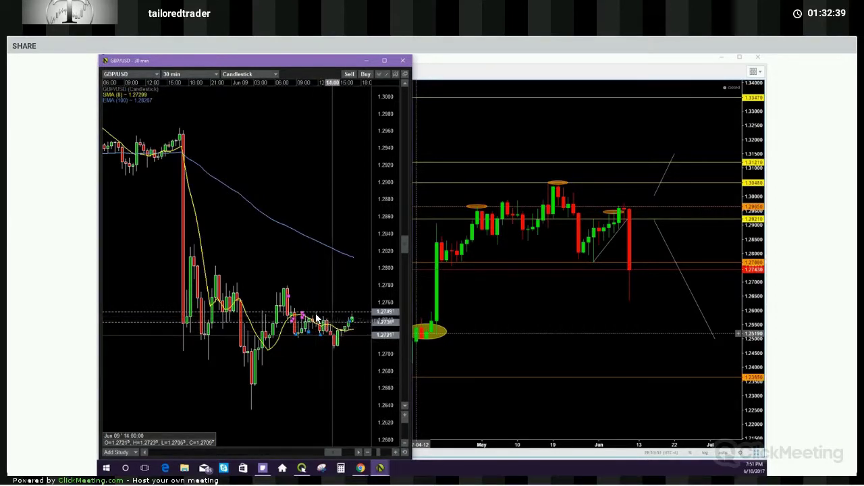
left_click(717, 324)
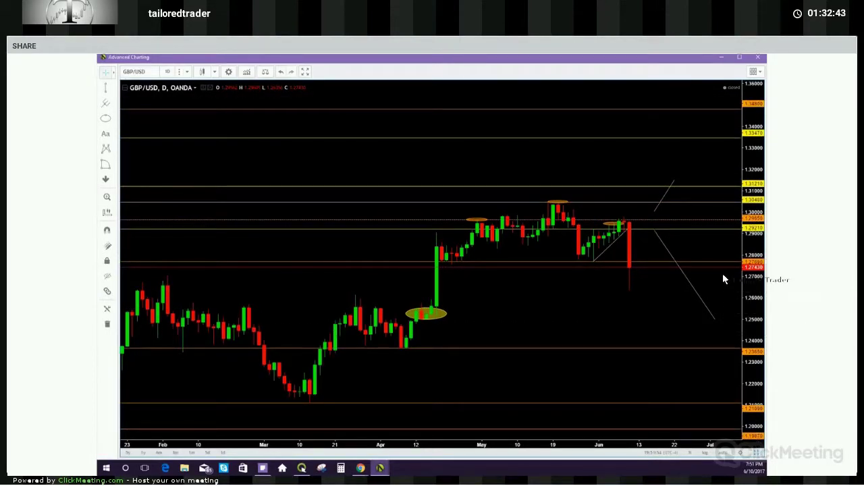
- Return to the six-chart layout showing EUR/JPY and maximize its weekly chart
key("alt+Return")
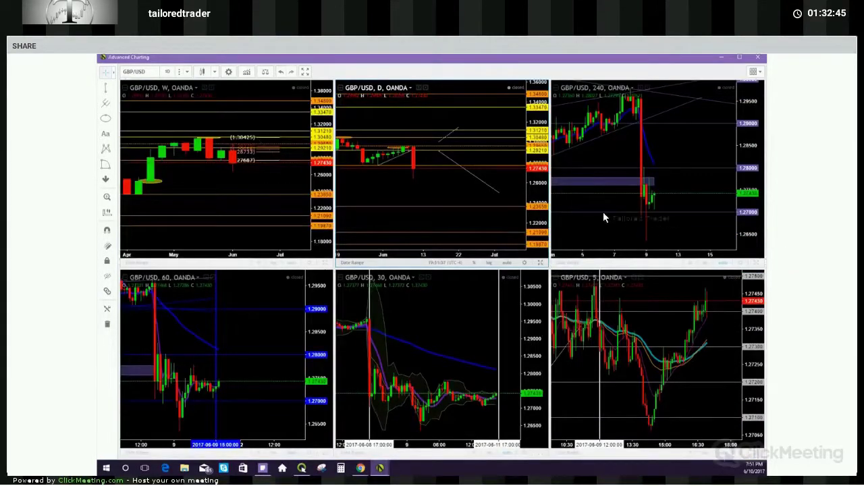
left_click_drag(765, 188, 687, 154)
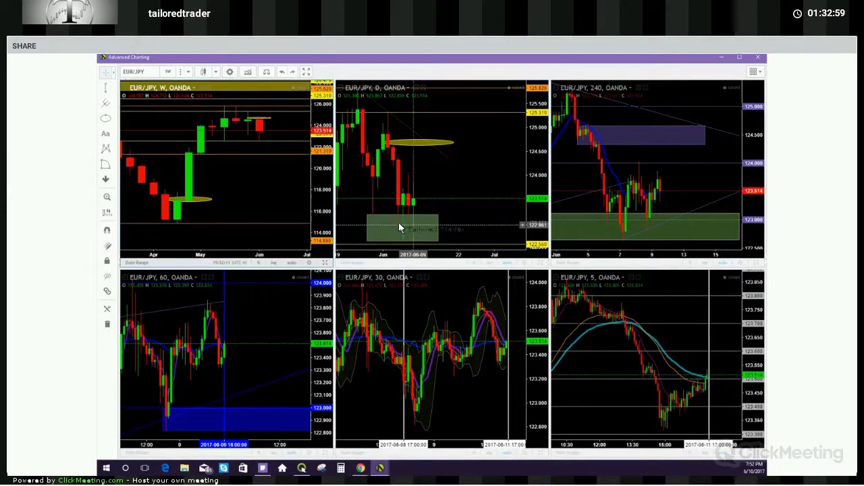
left_click(327, 261)
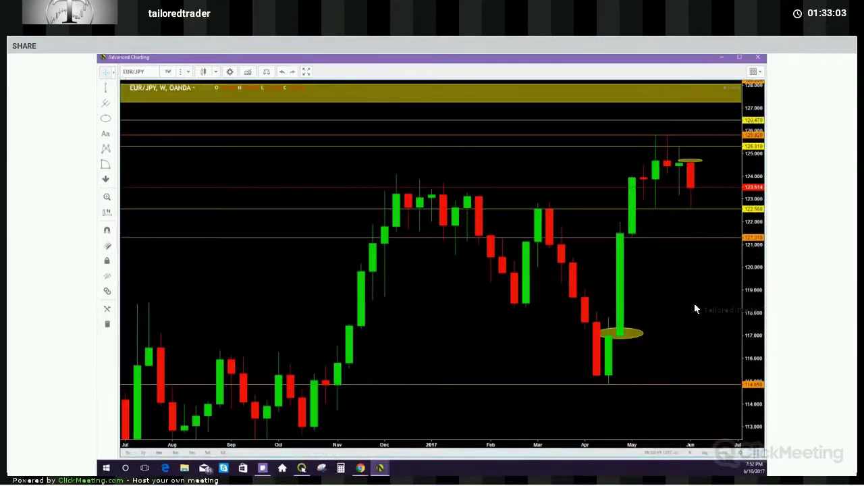
- Examine the EUR/JPY weekly candles since late 2016 against the yellow zone and the horizontal levels between 121.310 and 126.470
left_click_drag(753, 202, 753, 298)
left_click_drag(727, 299, 573, 339)
scroll(216, 104, "up", 2)
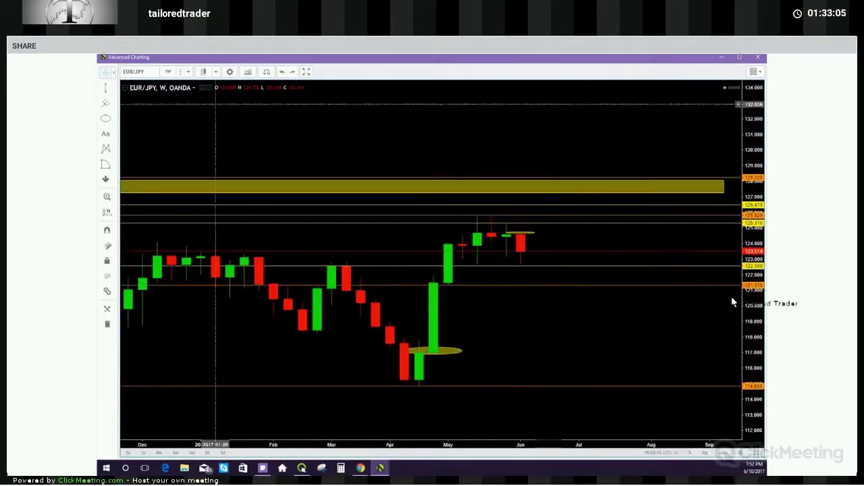
left_click_drag(748, 298, 746, 226)
left_click_drag(604, 351, 711, 349)
scroll(703, 349, "up", 2)
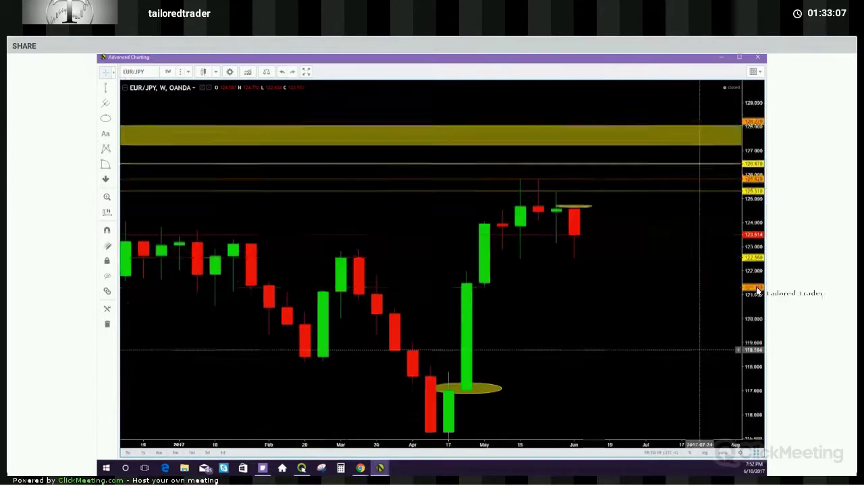
left_click_drag(754, 290, 750, 196)
left_click_drag(648, 188, 618, 246)
scroll(618, 246, "down", 2)
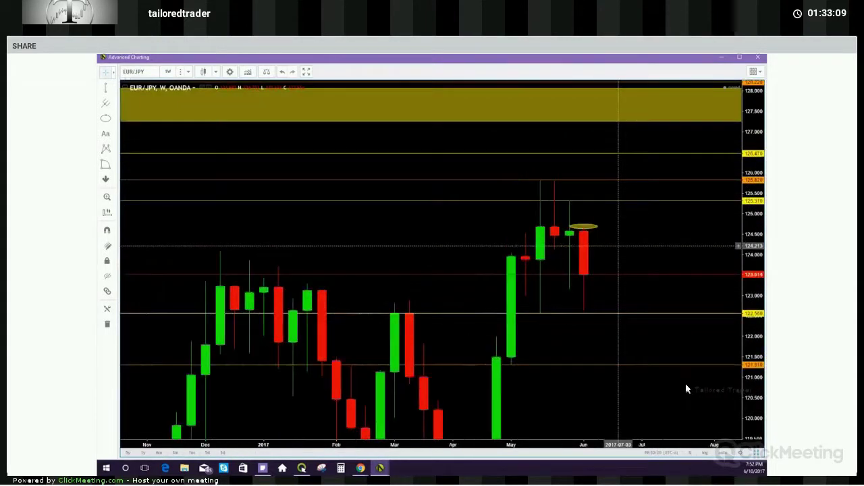
- Review the EUR/JPY weekly history back to 2015, tracing the yellow zone below 128.220 to its origin in spring 2016
scroll(685, 389, "down", 5)
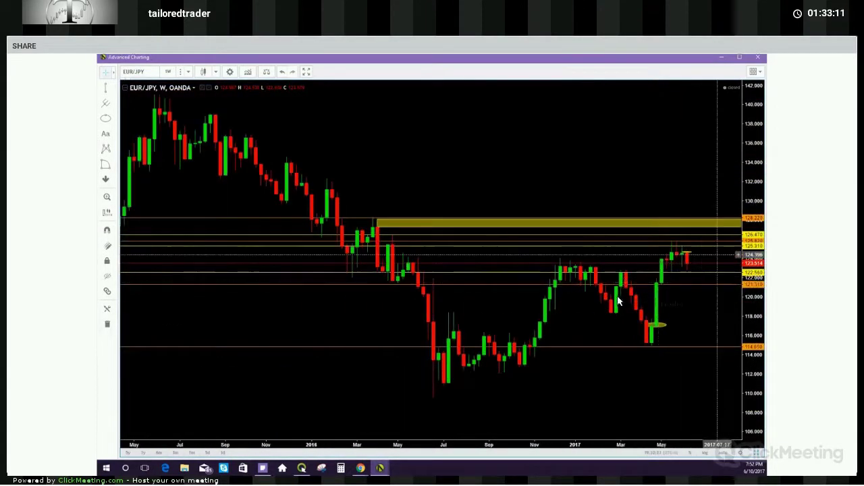
scroll(613, 304, "down", 3)
scroll(489, 255, "up", 3)
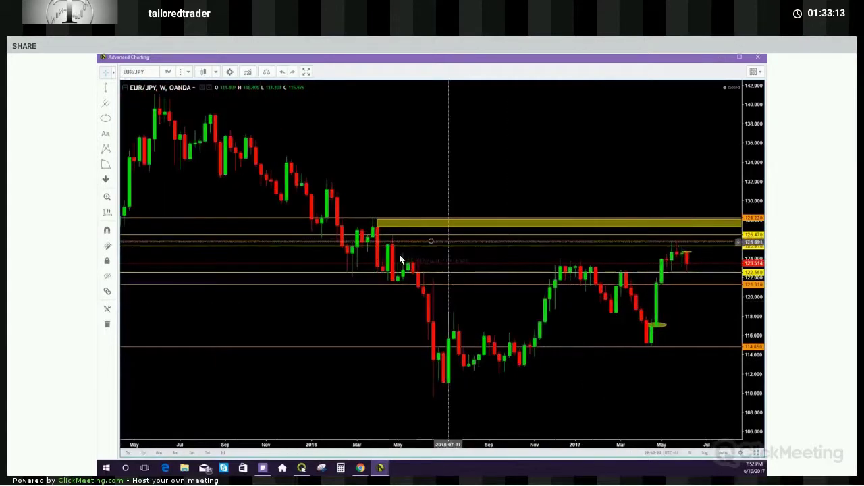
scroll(405, 251, "up", 3)
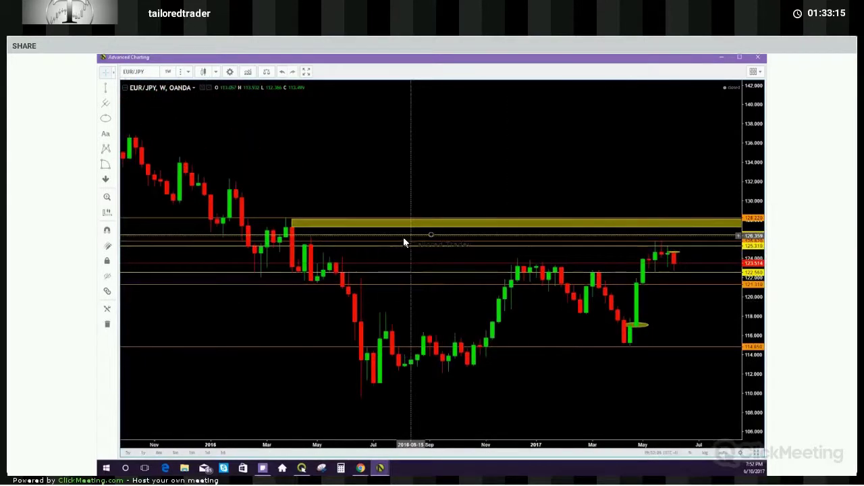
scroll(405, 247, "up", 1)
scroll(750, 299, "up", 2)
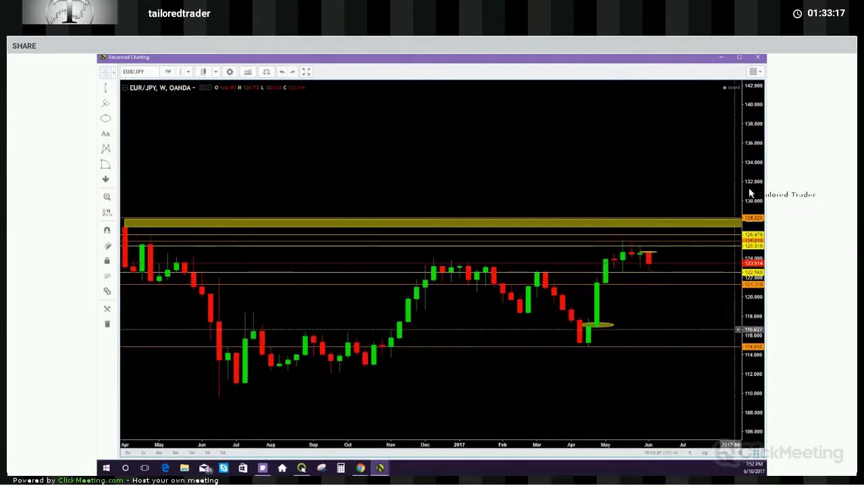
- Inspect the May and June 2017 weekly candles closely, checking their highs against the 125.820 level
scroll(735, 303, "up", 2)
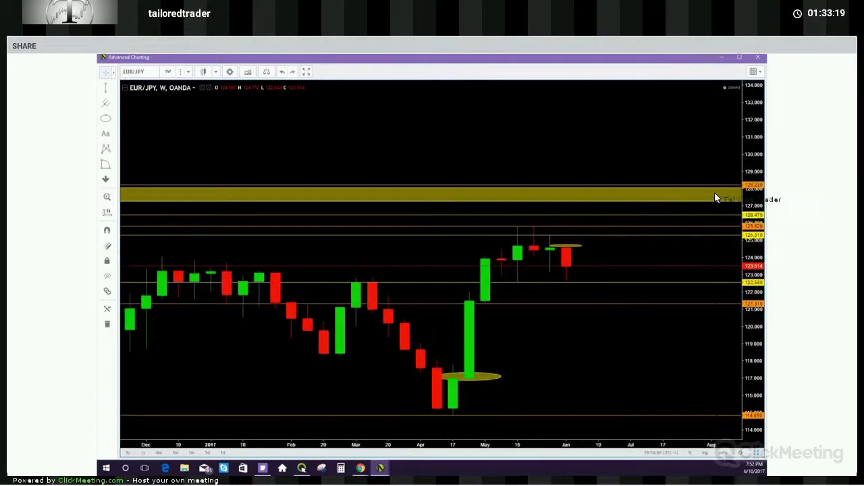
scroll(515, 262, "up", 3)
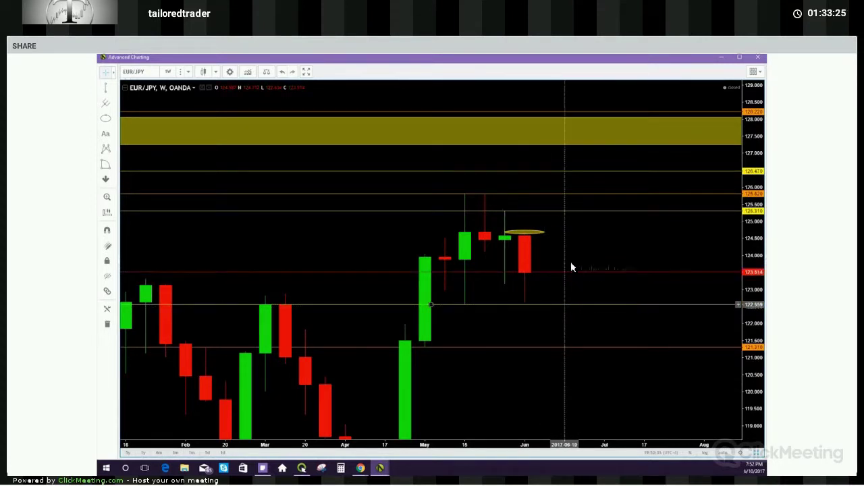
left_click(605, 194)
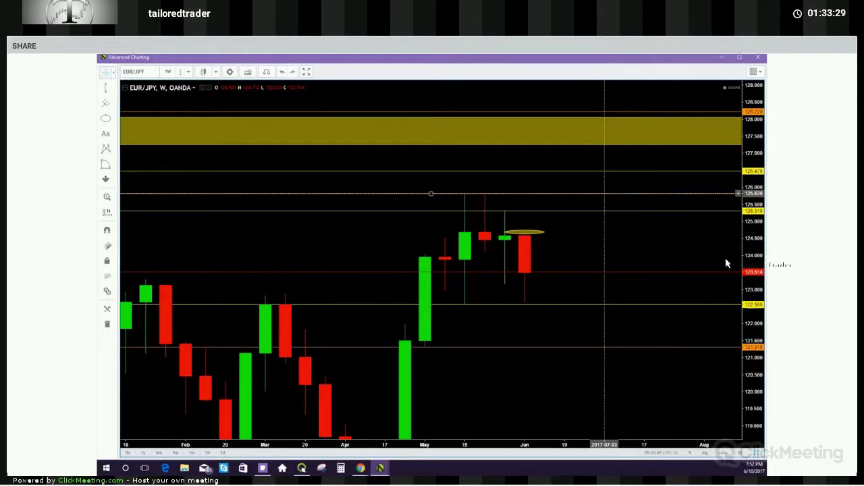
- Return from the weekly chart to the six-chart layout and maximize EUR/JPY's daily chart
left_click_drag(746, 268, 745, 248)
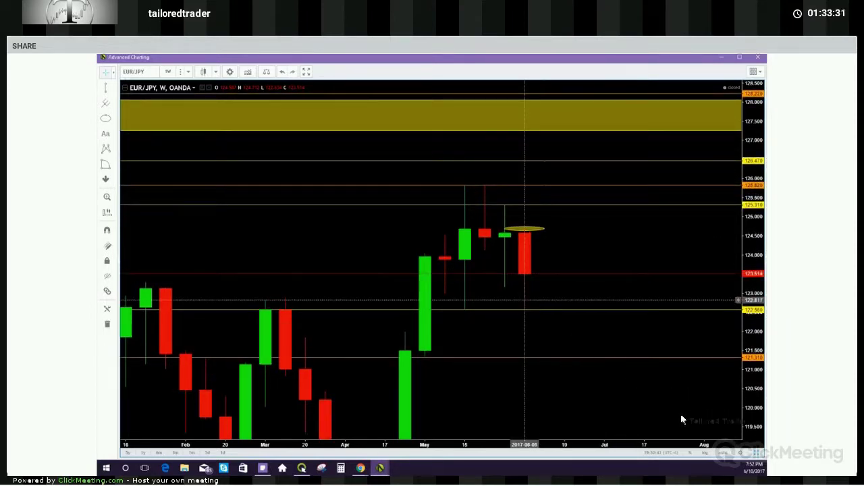
left_click(756, 452)
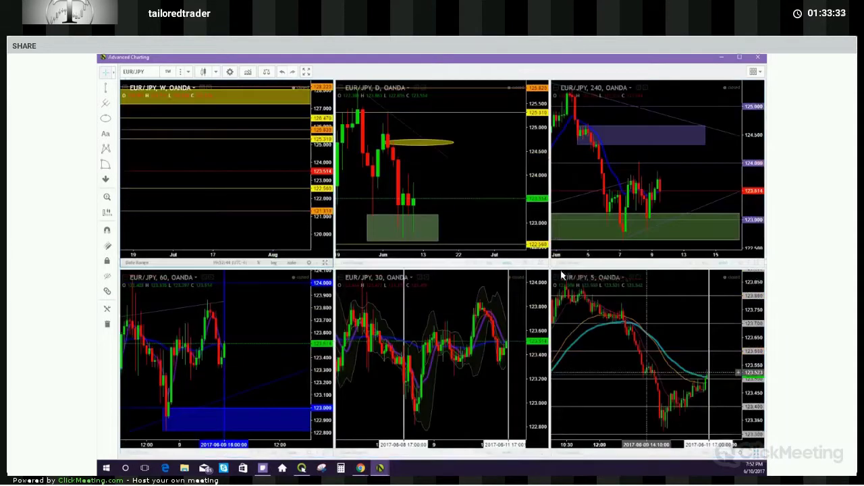
left_click(541, 262)
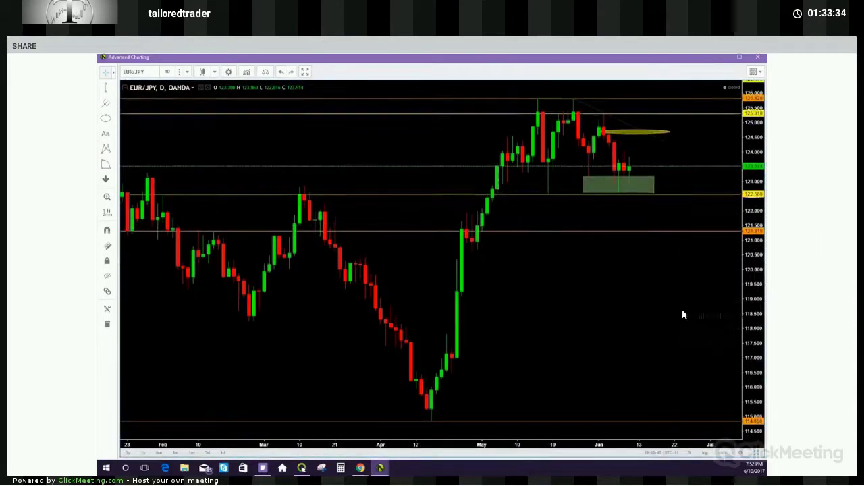
- Examine the EUR/JPY daily candles from March to June 2017 against the green zone and the levels between 114.850 and 128.220
left_click_drag(747, 237, 747, 315)
left_click_drag(683, 315, 652, 370)
scroll(651, 372, "up", 2)
left_click_drag(747, 358, 747, 279)
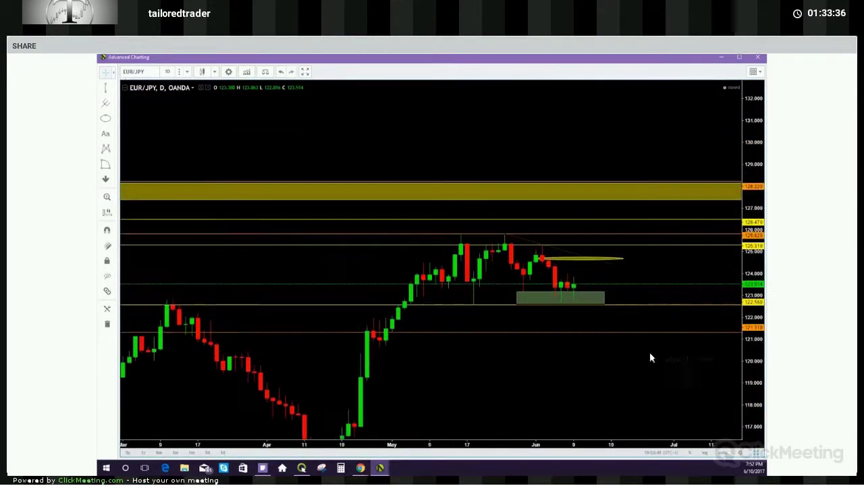
left_click_drag(650, 357, 655, 266)
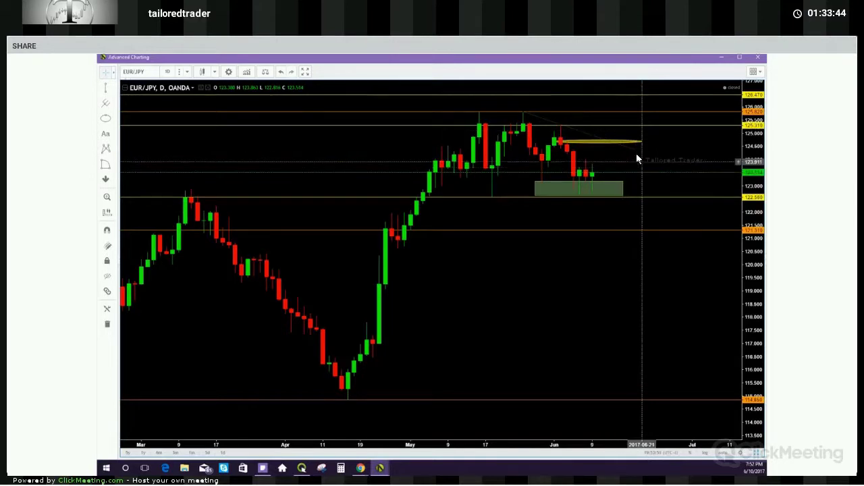
left_click_drag(510, 302, 341, 428)
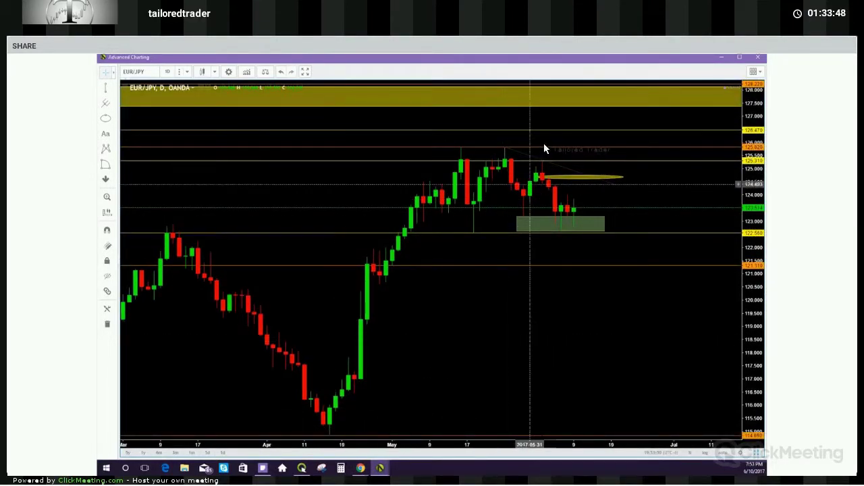
left_click(549, 218)
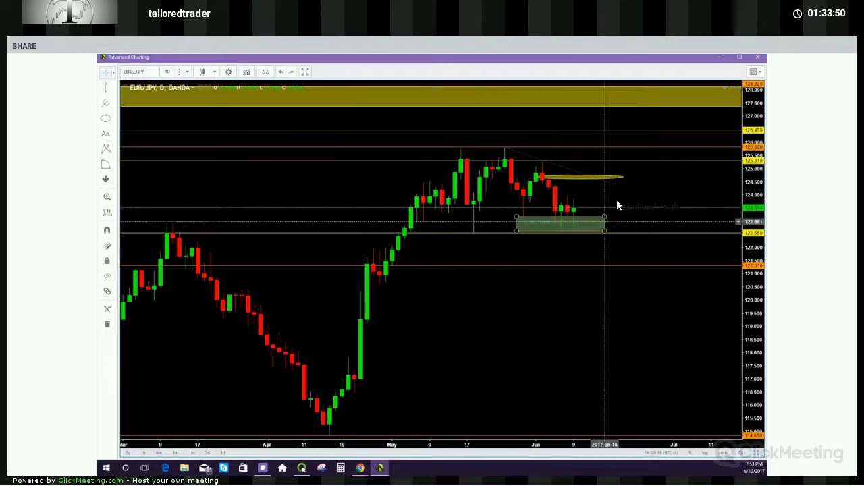
left_click_drag(698, 308, 632, 324)
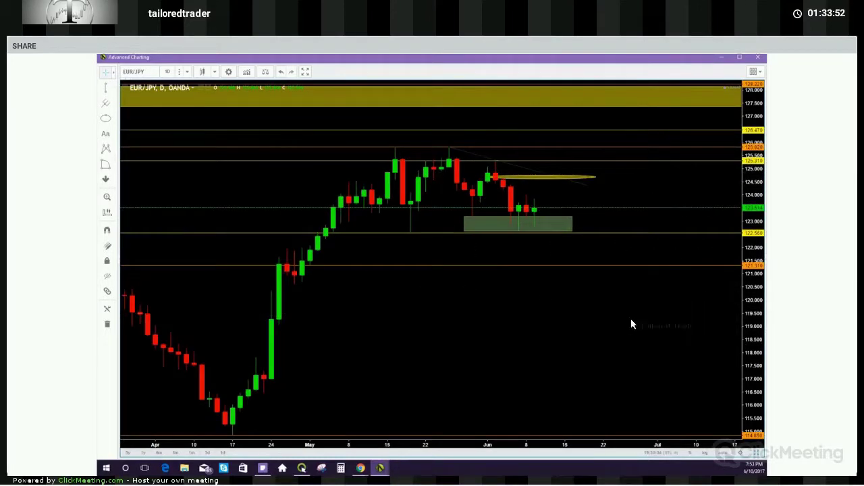
left_click_drag(575, 223, 572, 245)
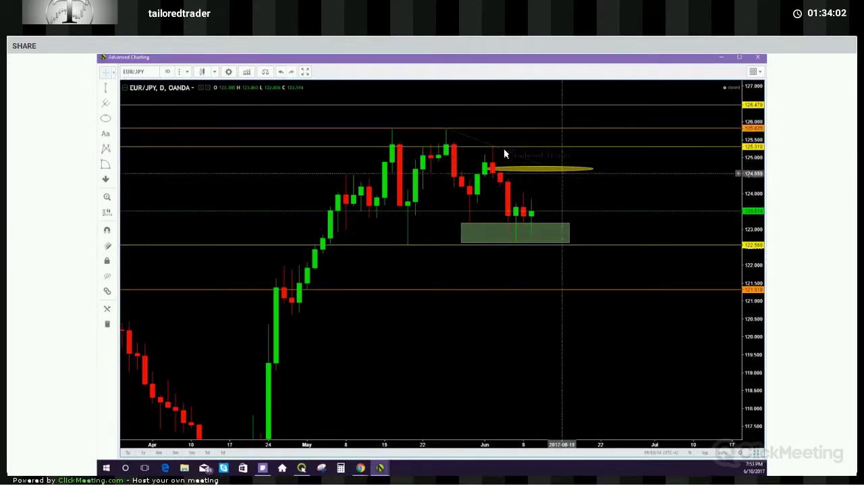
- Inspect the descending trendline from the late-May high, the yellow ellipse and the green zone around the June daily candles
left_click(585, 181)
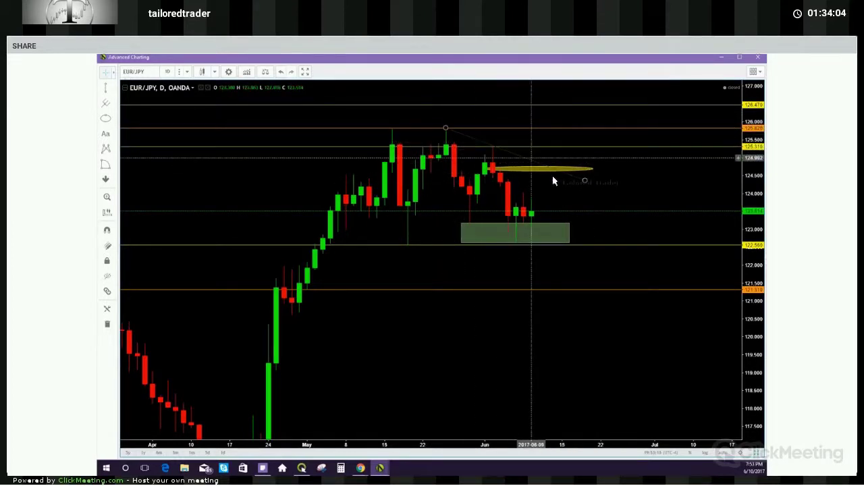
left_click(511, 169)
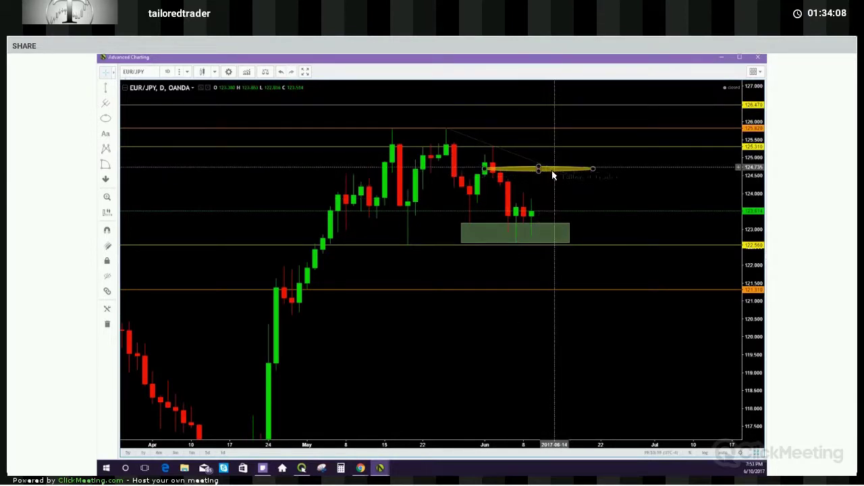
left_click(540, 227)
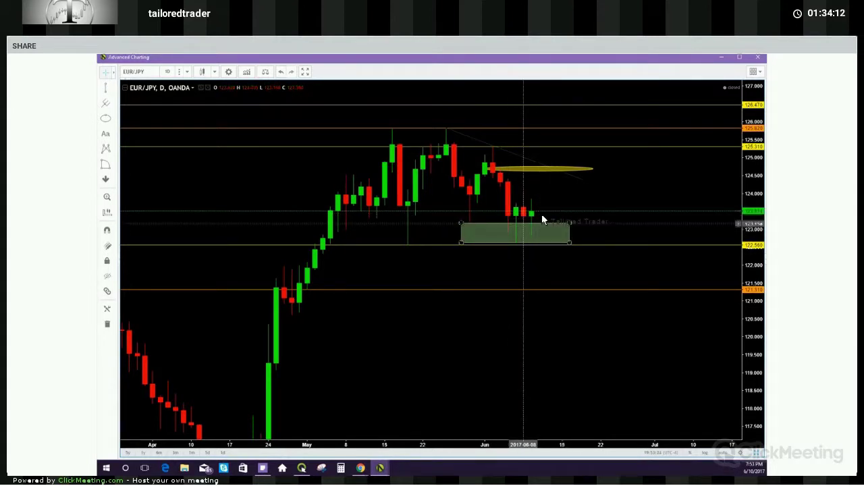
left_click(560, 187)
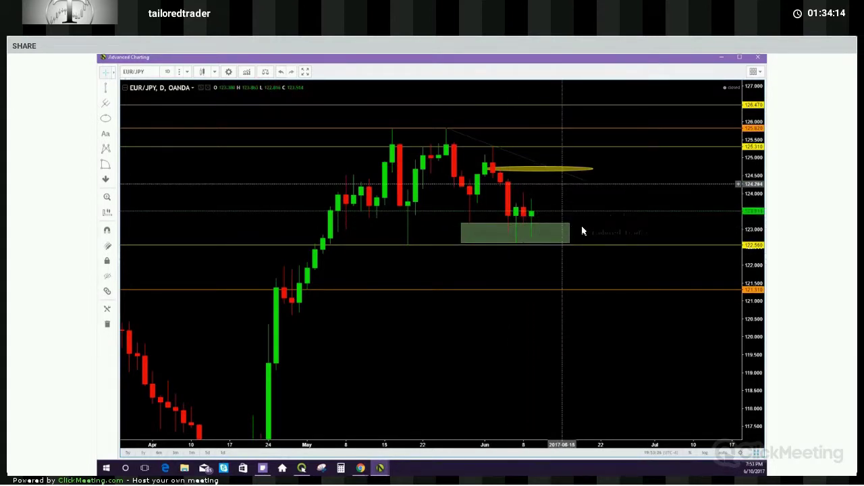
scroll(703, 203, "down", 2)
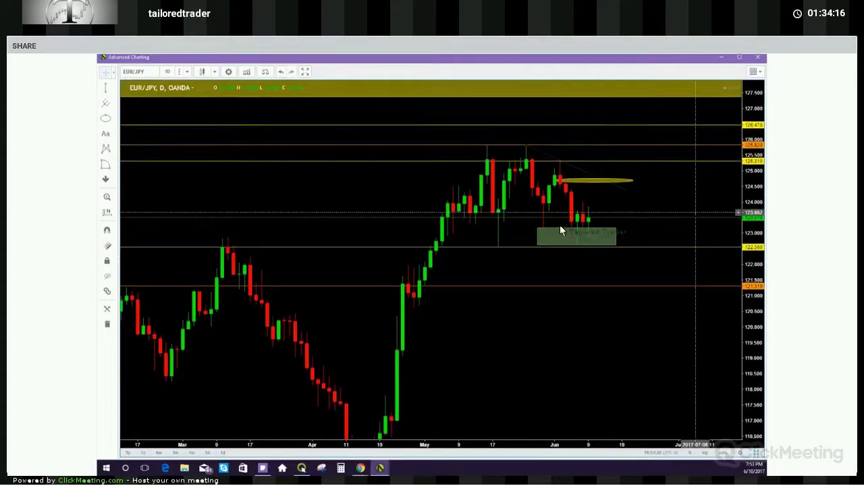
scroll(559, 231, "up", 1)
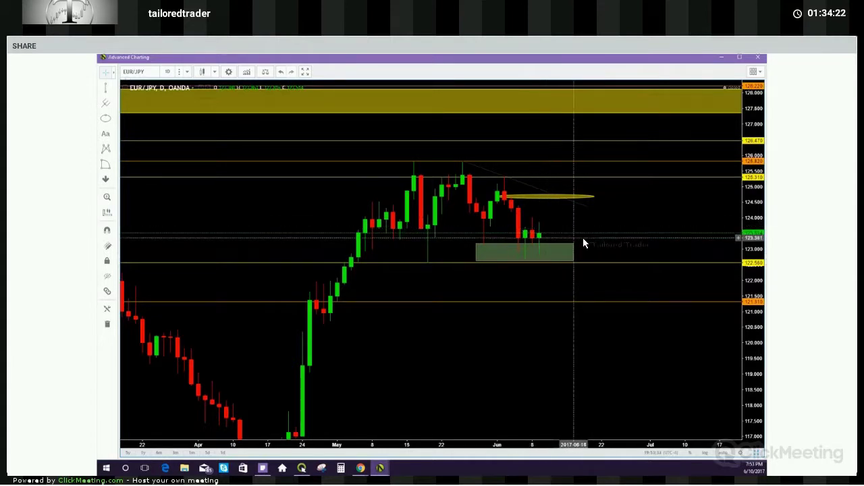
left_click(531, 241)
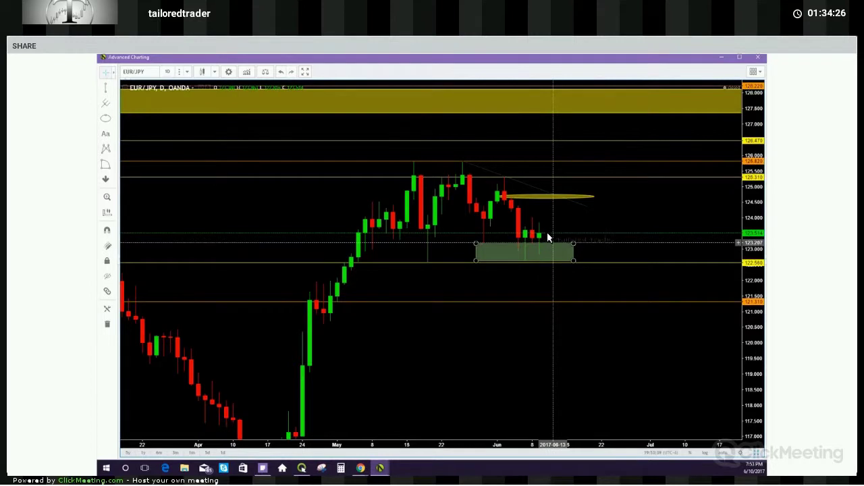
left_click(551, 220)
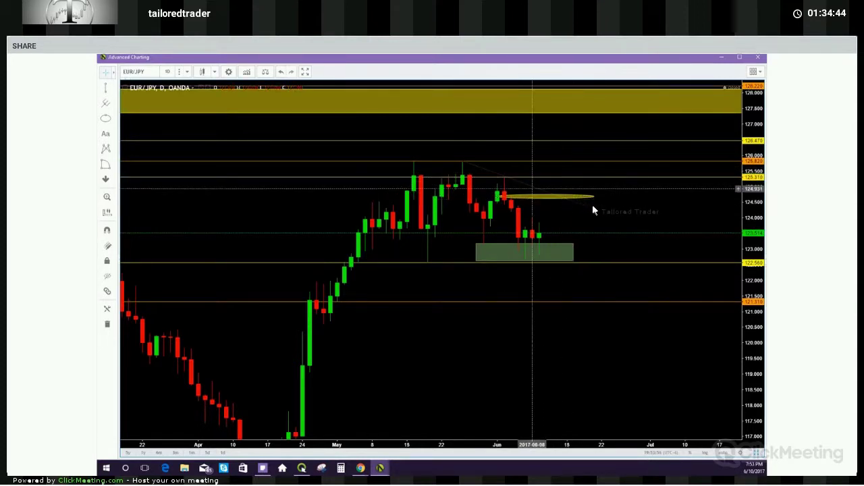
left_click(559, 197)
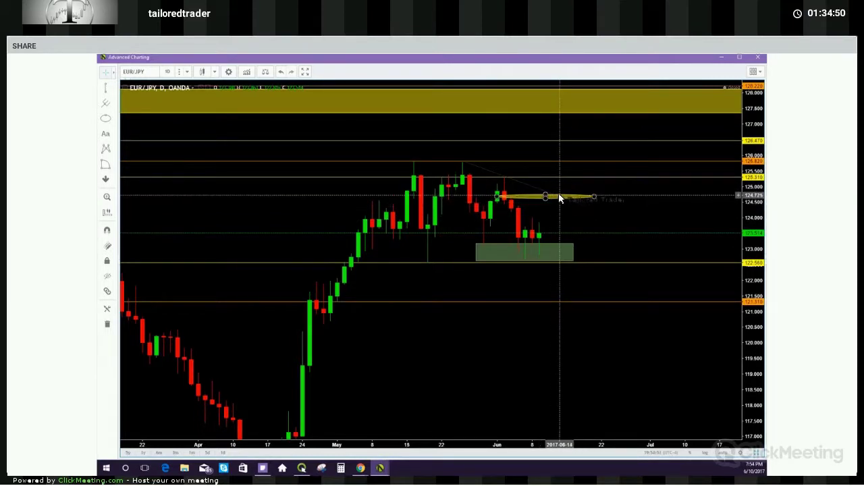
left_click(593, 232)
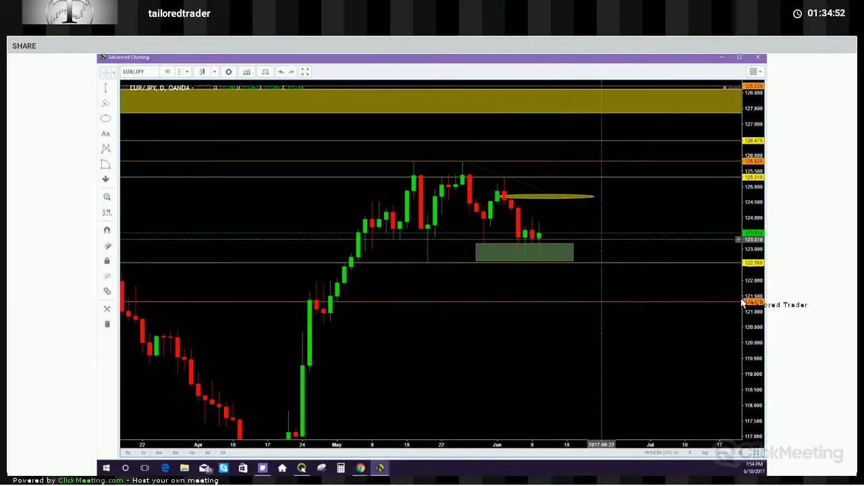
- Check the 121.310 level against the late-April and early-May daily candles and compare it with the wider range since February
left_click_drag(747, 282, 746, 301)
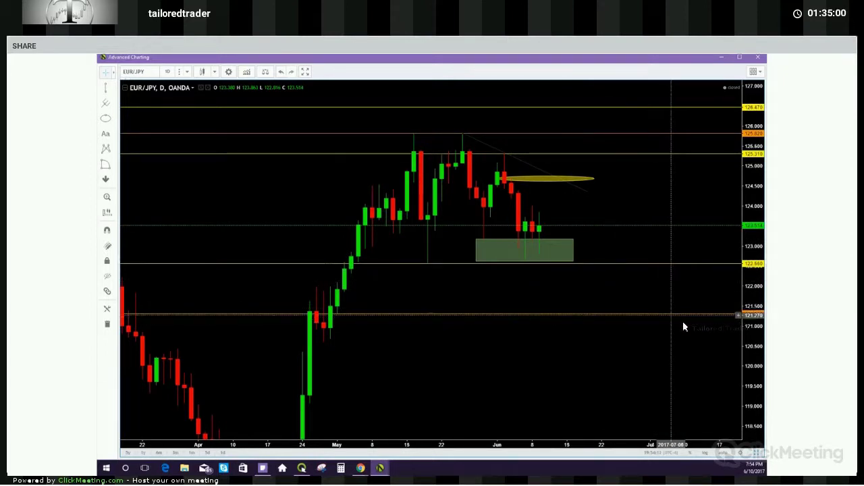
left_click(709, 315)
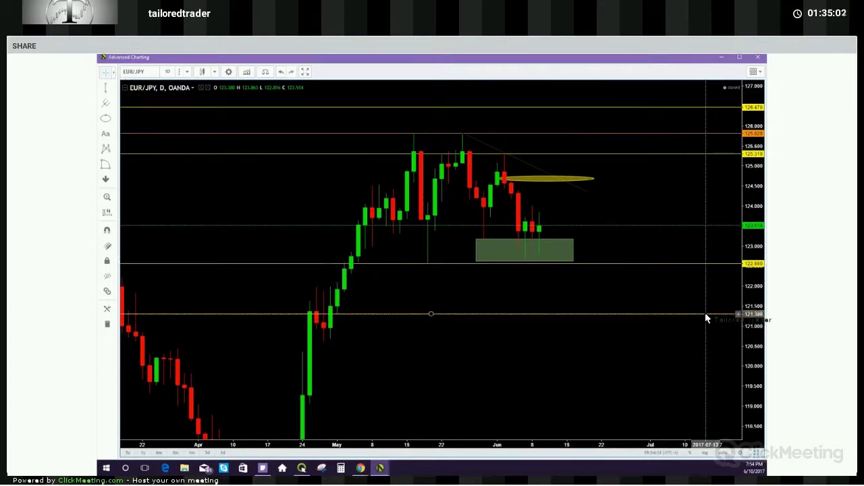
left_click(326, 324)
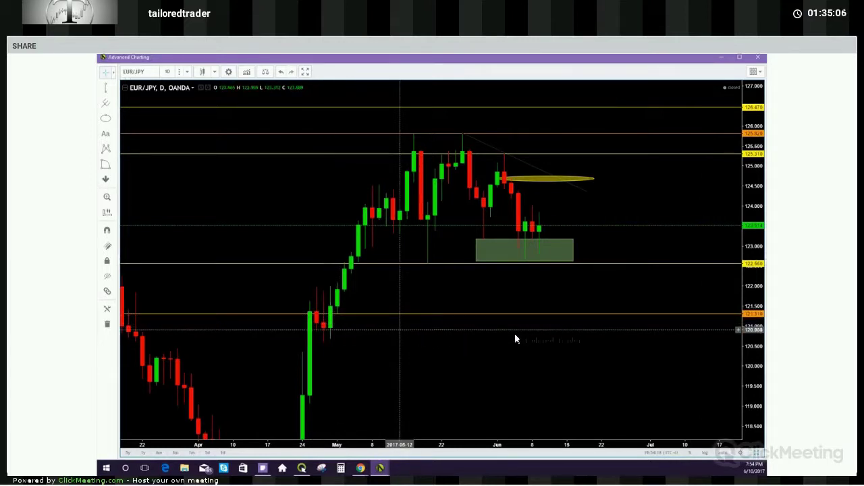
left_click_drag(752, 305, 752, 382)
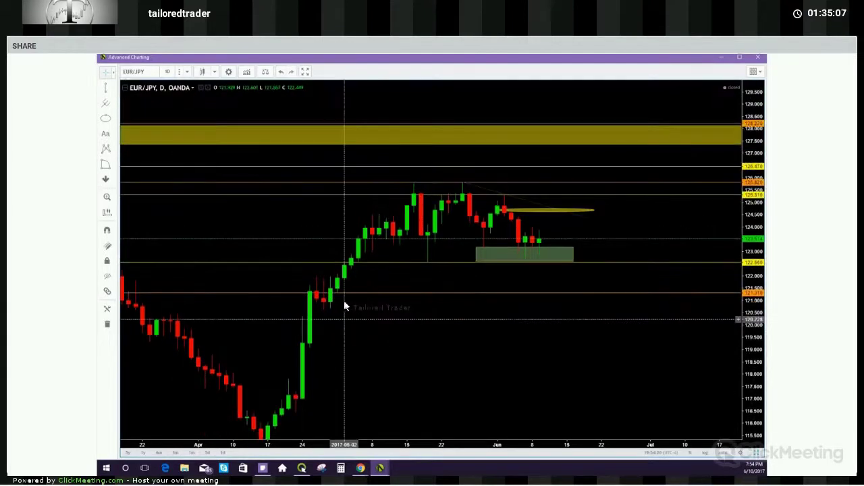
scroll(746, 291, "down", 3)
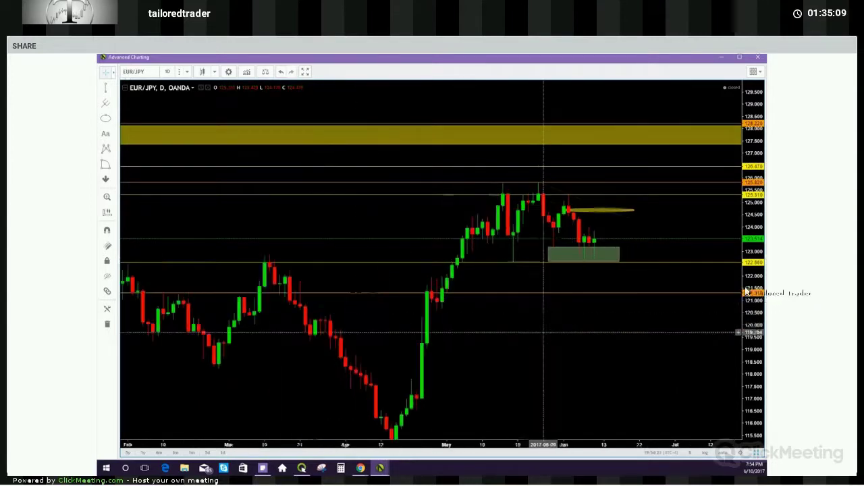
scroll(725, 343, "down", 2)
left_click_drag(747, 292, 746, 332)
scroll(669, 316, "up", 2)
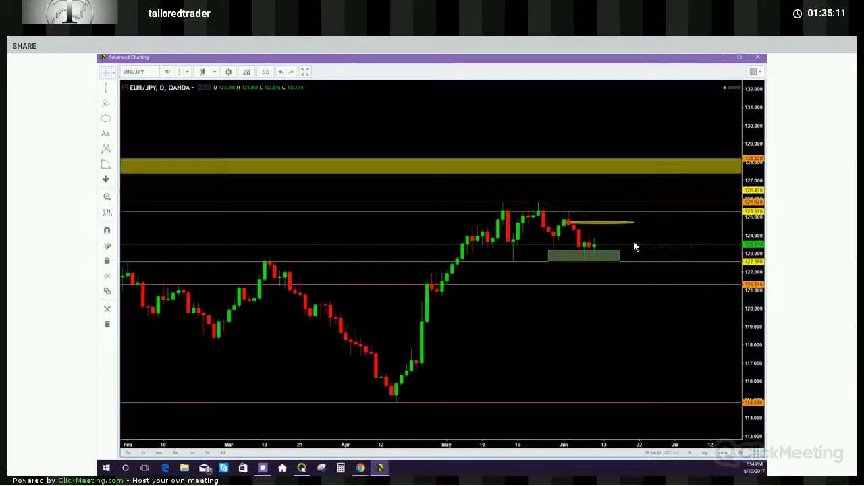
scroll(634, 247, "up", 2)
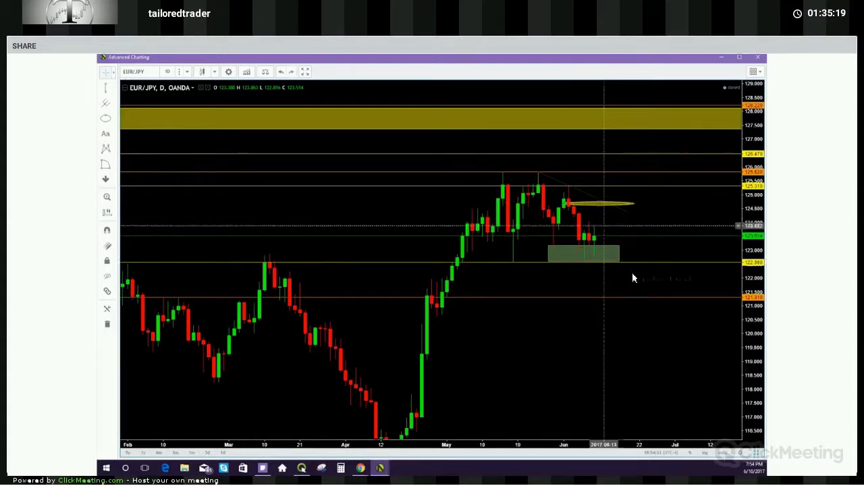
- Review the EUR/JPY daily history back to December 2016, comparing earlier highs with the 122.560 level and the green zone
left_click_drag(645, 298, 575, 295)
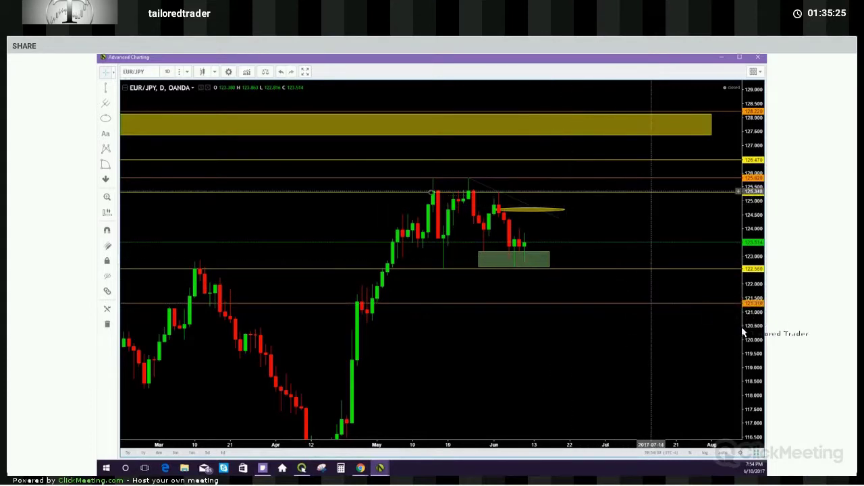
left_click_drag(742, 328, 743, 310)
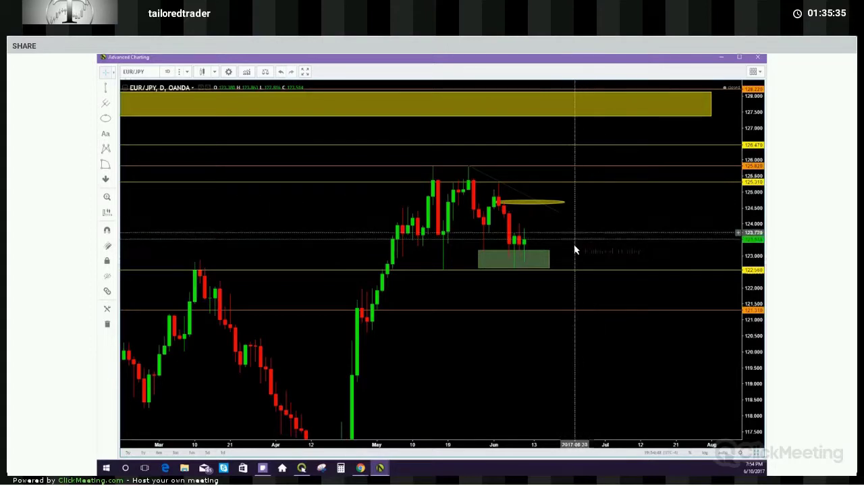
left_click_drag(574, 246, 577, 249)
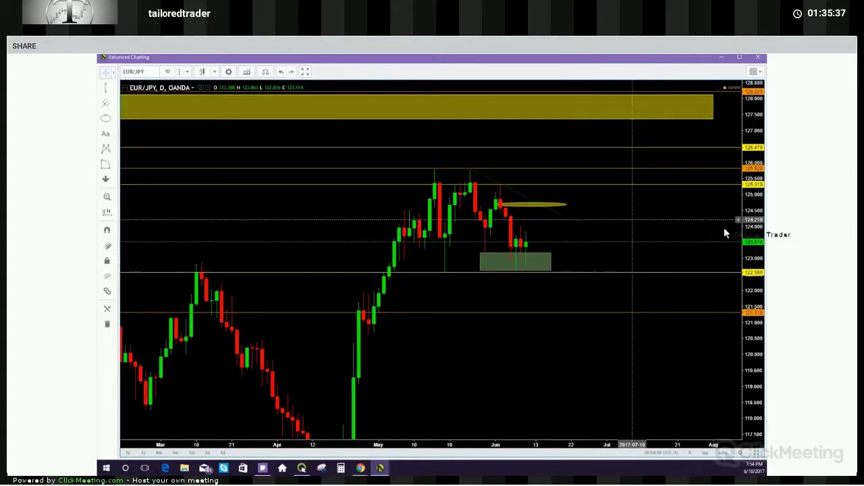
left_click_drag(754, 254, 702, 324)
scroll(634, 314, "down", 4)
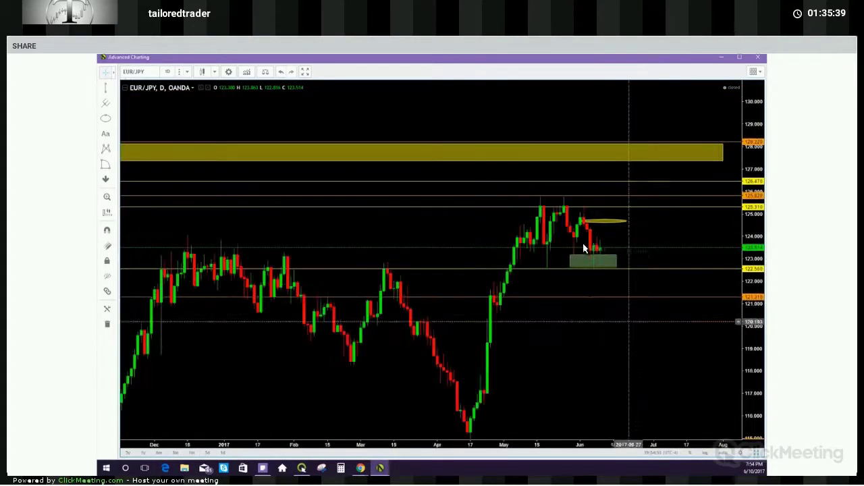
left_click(578, 260)
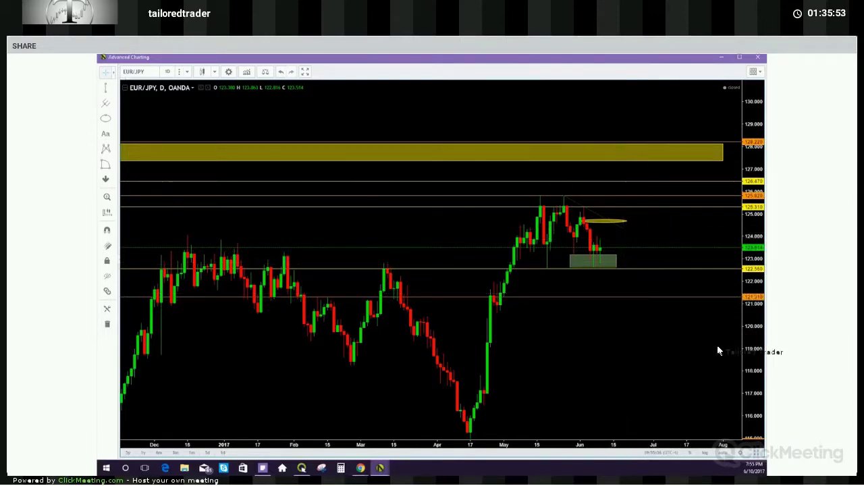
- Re-examine the latest June daily candles above the green zone, comparing their room up to the ellipse and down to 121.310
scroll(699, 351, "up", 3)
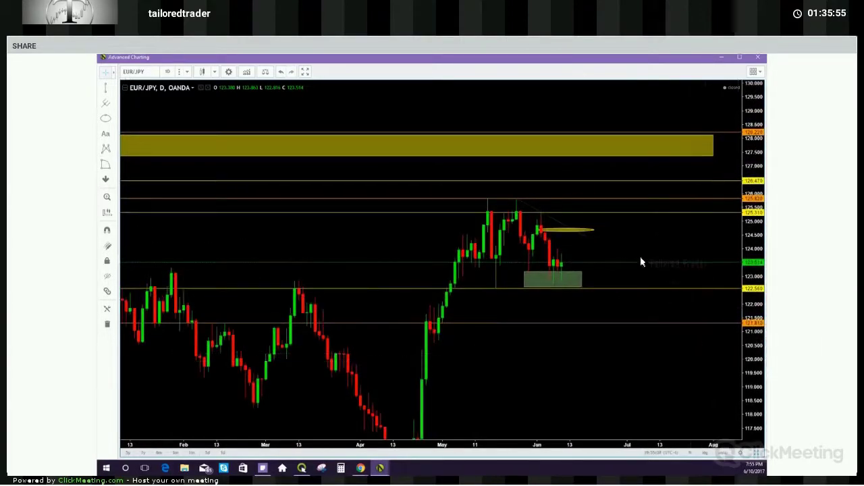
left_click_drag(639, 247, 599, 234)
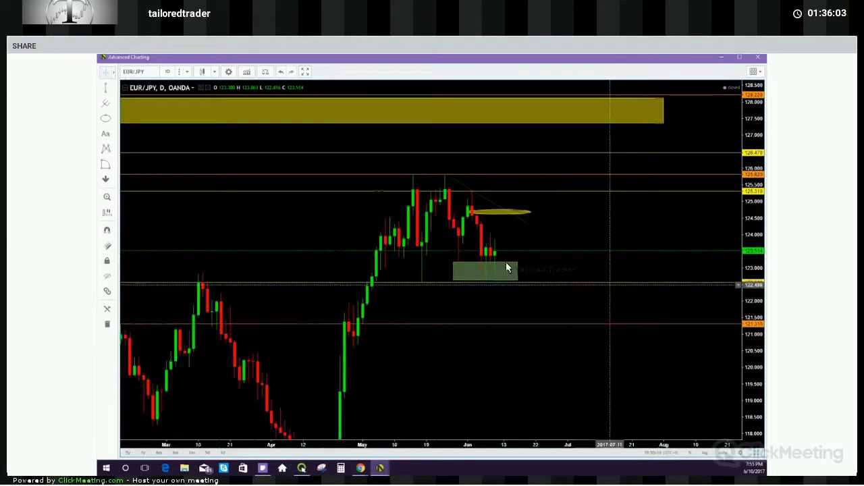
left_click_drag(507, 268, 486, 256)
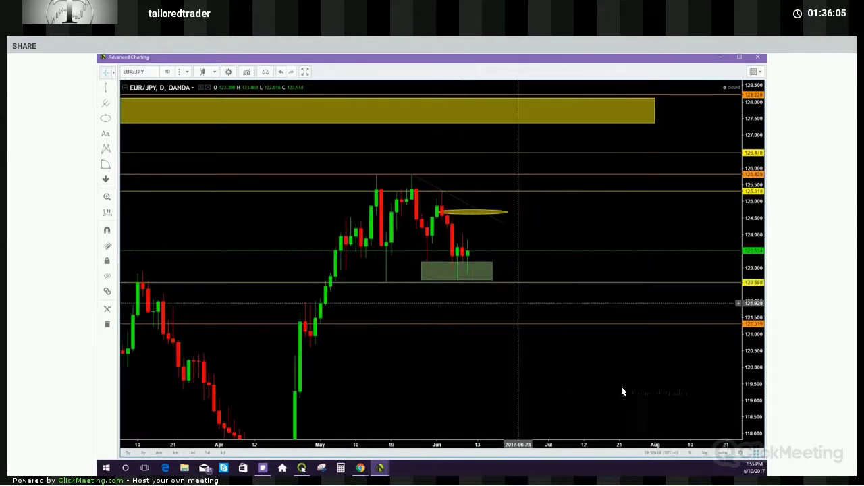
left_click_drag(704, 439, 711, 437)
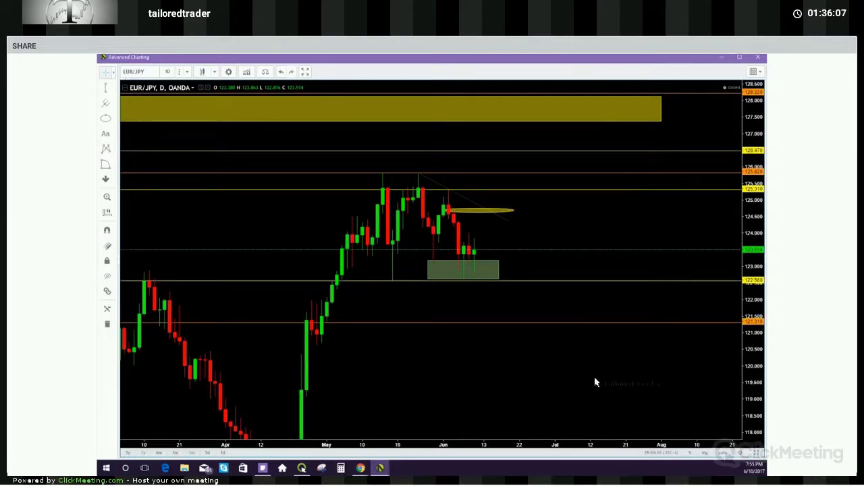
left_click_drag(594, 382, 651, 391)
left_click_drag(747, 354, 747, 316)
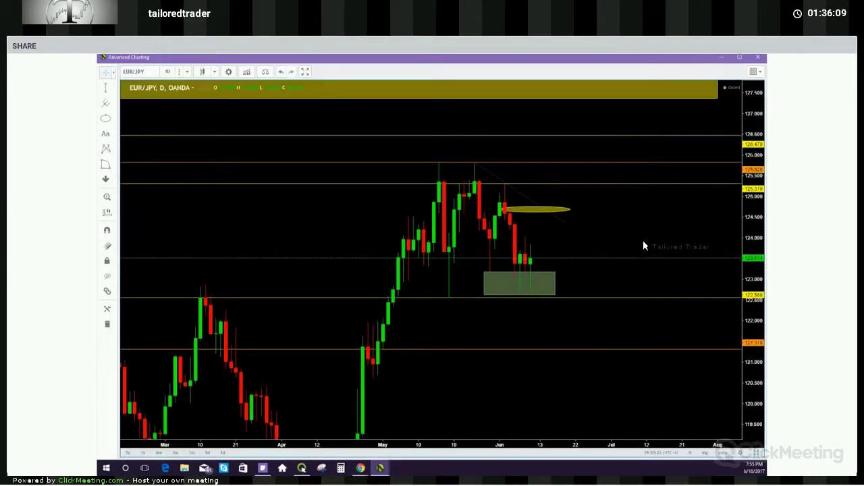
left_click_drag(712, 238, 746, 230)
left_click_drag(689, 230, 746, 255)
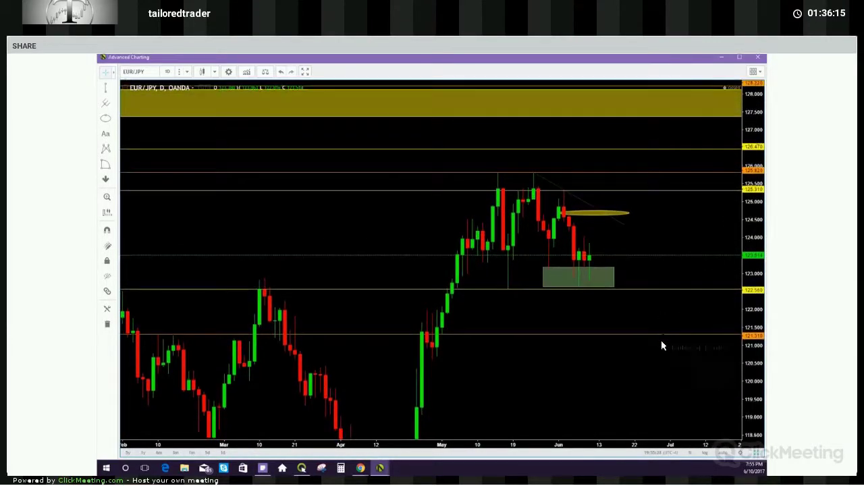